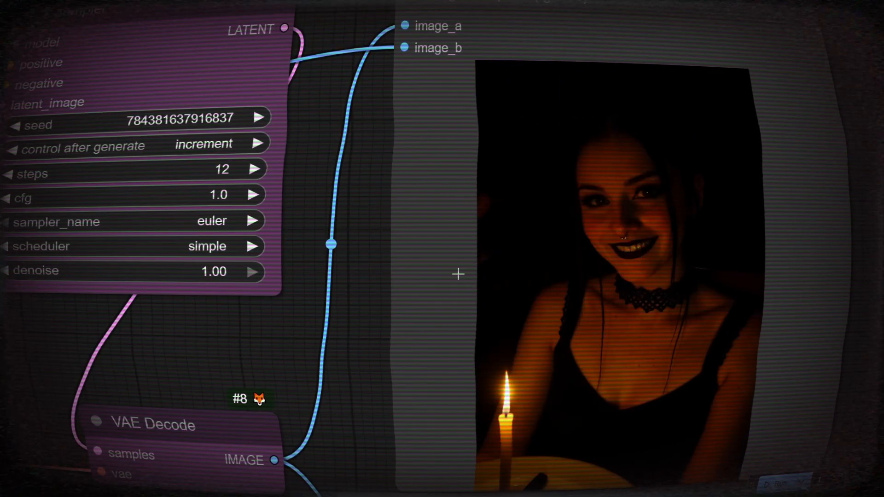
# - Examine the example image edits in the Image Comparer, Load Image and Save Image nodes of the Flux Kontext workflows
pyautogui.moveTo(784, 271); pyautogui.dragTo(603, 263)
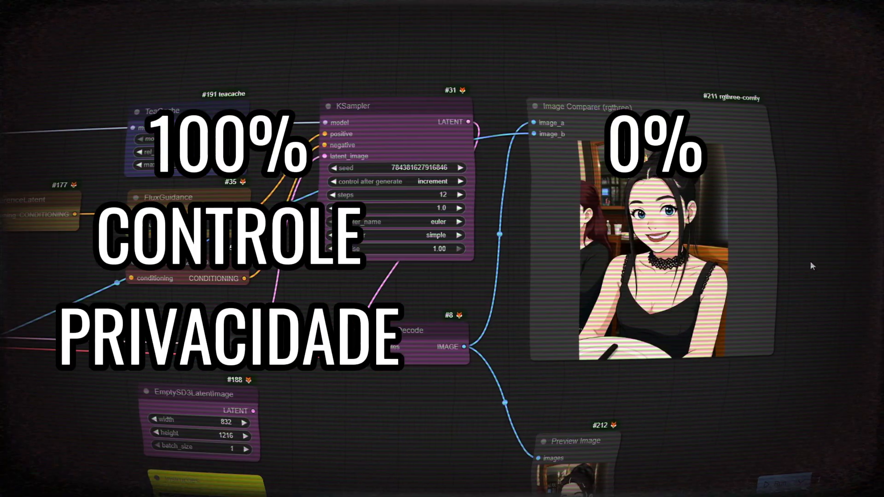
pyautogui.scroll(7, 812, 266)
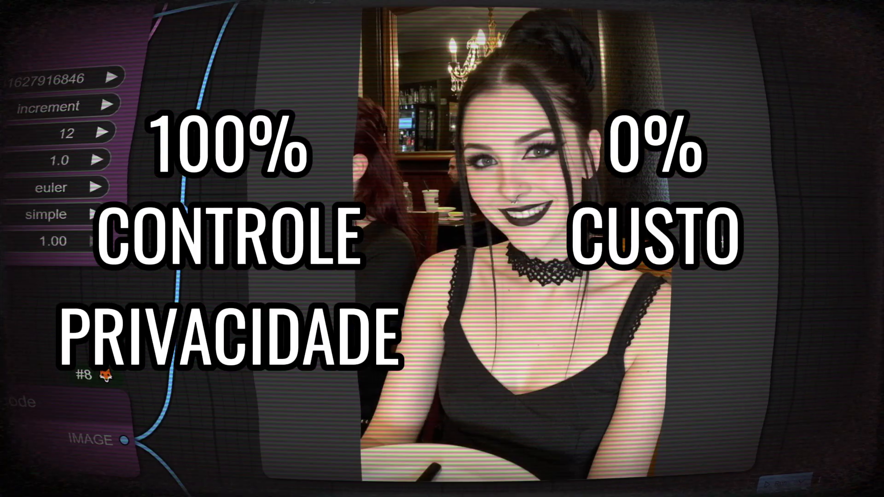
pyautogui.moveTo(812, 266); pyautogui.dragTo(736, 298)
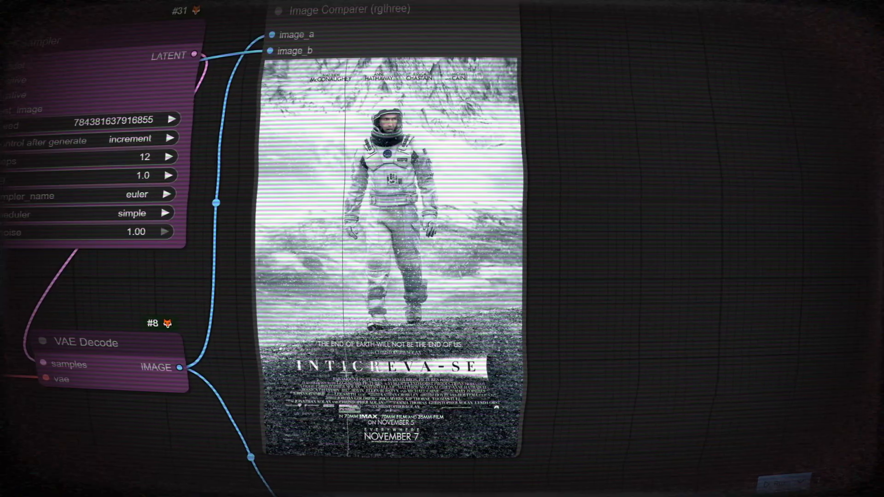
pyautogui.scroll(9, 479, 371)
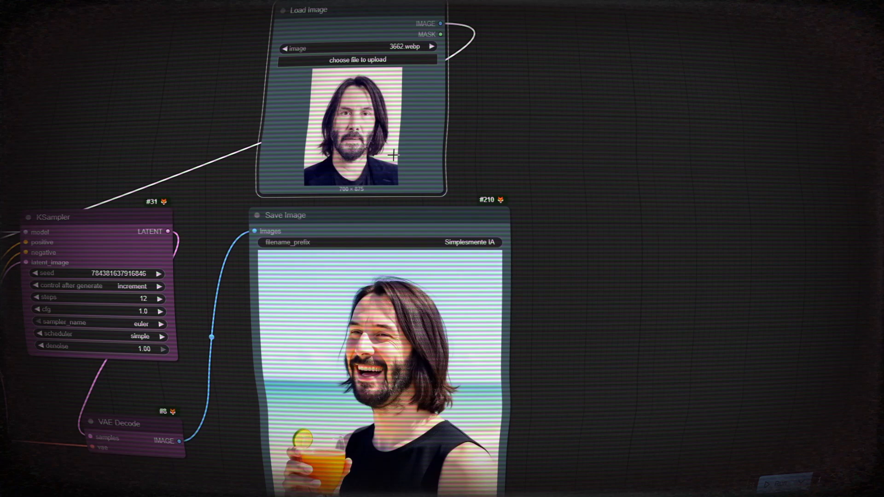
pyautogui.moveTo(406, 380); pyautogui.dragTo(415, 241)
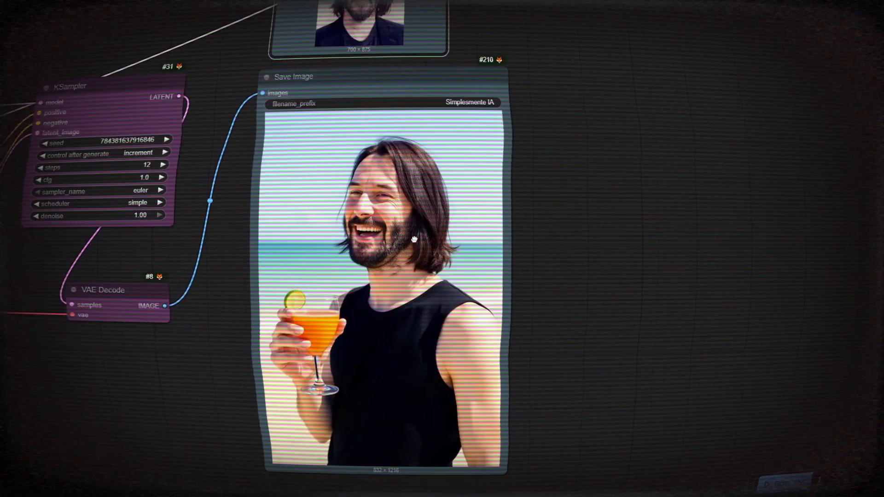
pyautogui.scroll(1, 416, 242)
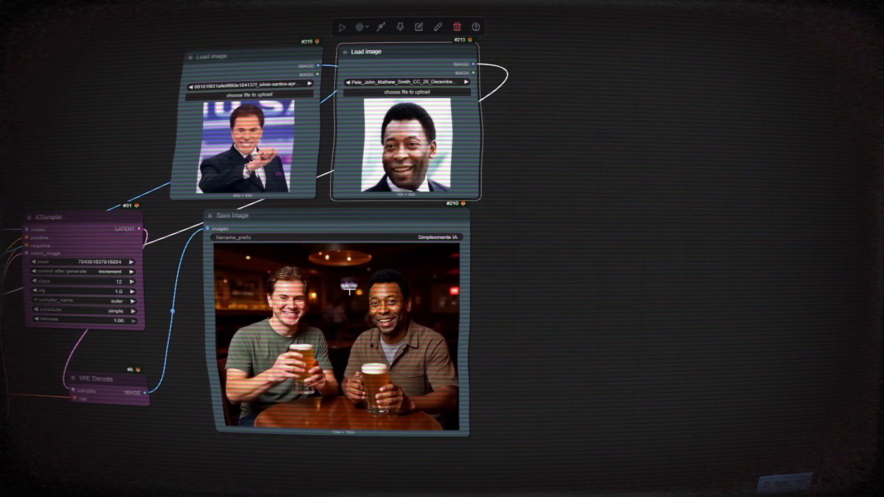
pyautogui.scroll(2, 341, 322)
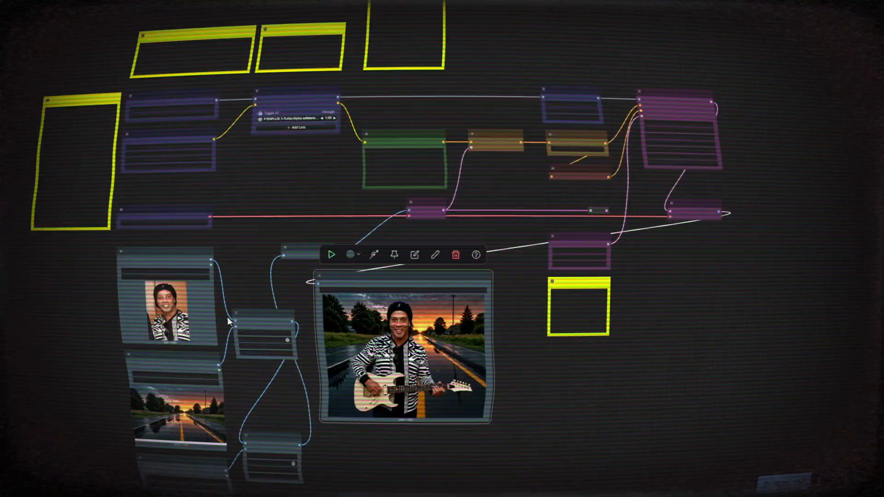
pyautogui.scroll(5, 275, 204)
pyautogui.moveTo(271, 220); pyautogui.dragTo(237, 140)
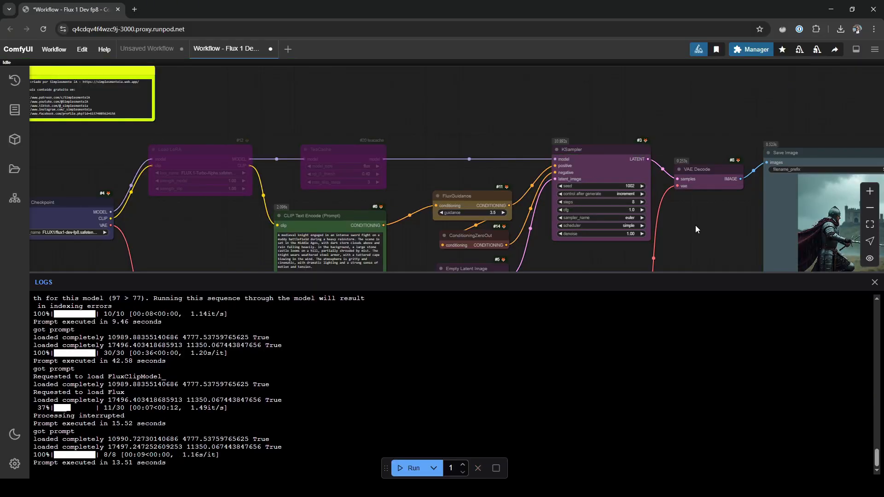
# - Generate the medieval knight image with the KSampler set to 12 steps
pyautogui.scroll(5, 616, 191)
pyautogui.scroll(-5, 425, 161)
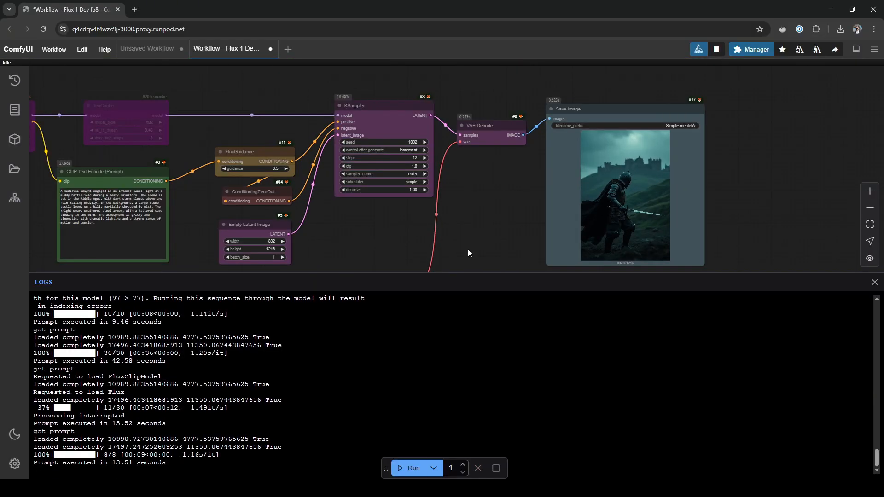
pyautogui.hotkey('ctrl', 'Return')
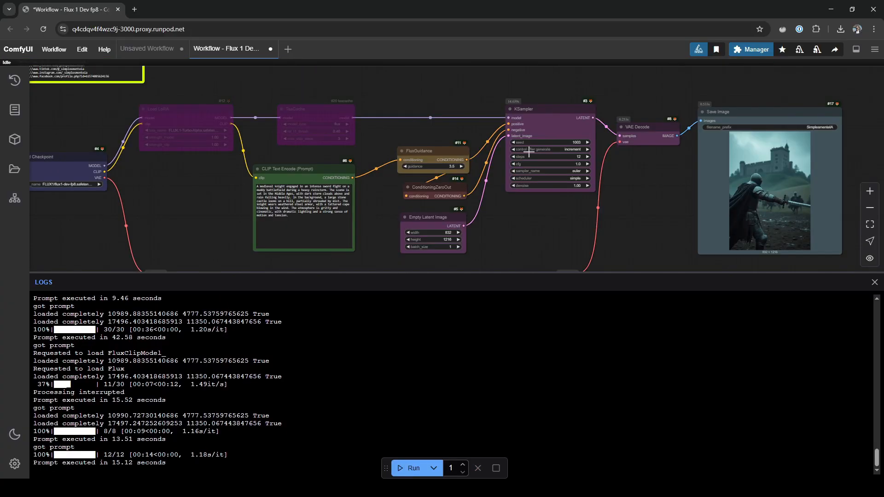
# - Close the logs and generate the knight image again with the KSampler set to 20 steps
pyautogui.click(874, 282)
pyautogui.moveTo(612, 237); pyautogui.dragTo(599, 306)
pyautogui.scroll(2, 600, 306)
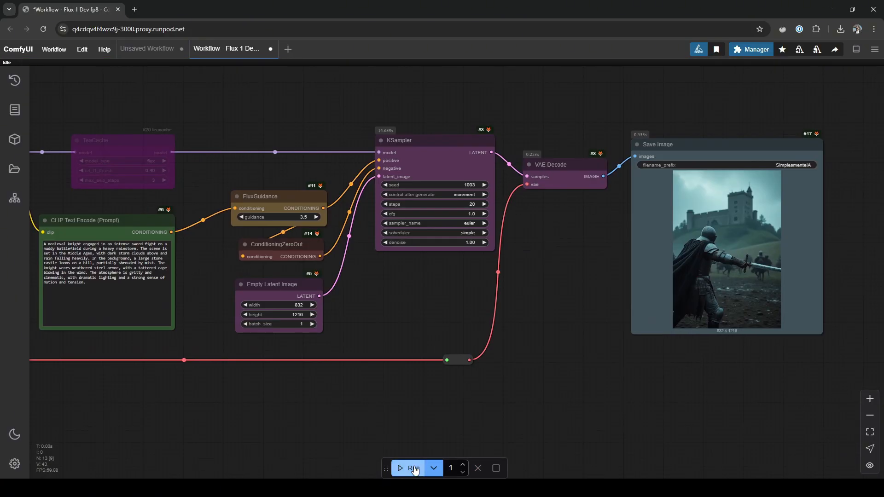
pyautogui.click(413, 469)
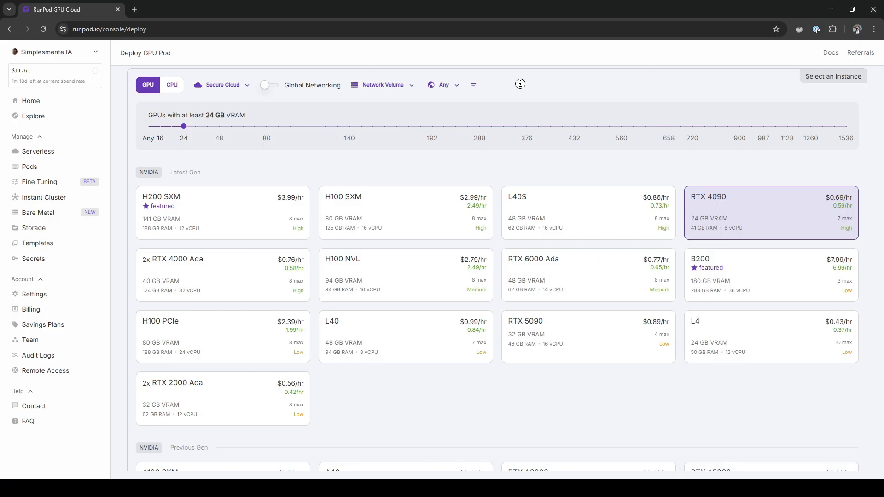
# - Browse the GPU instances and hourly prices on RunPod's deploy page, down to the deployment configuration
pyautogui.scroll(-2, 522, 90)
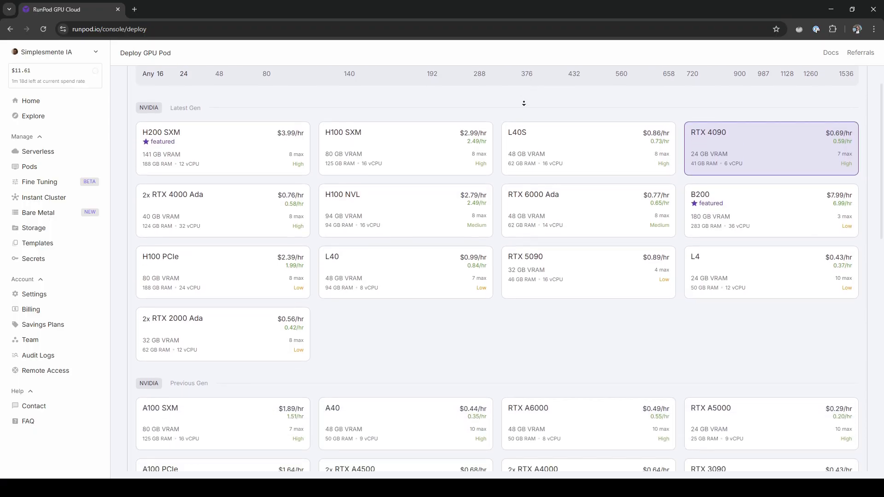
pyautogui.scroll(-2, 524, 104)
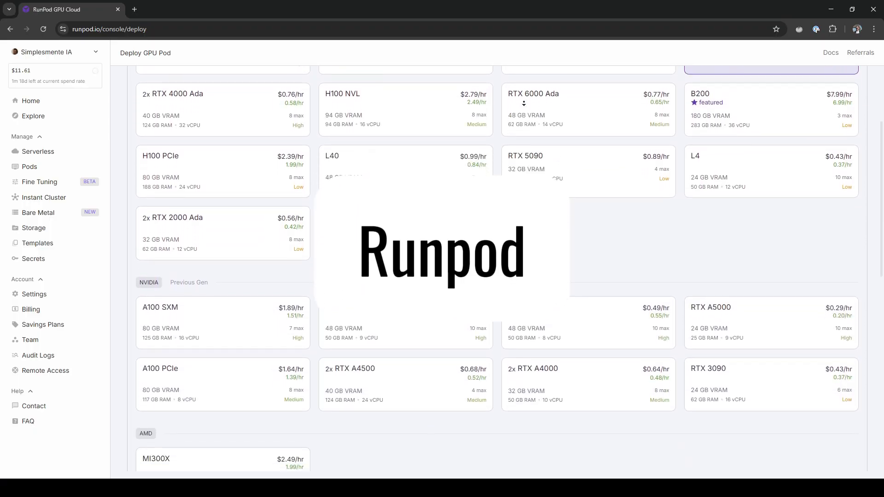
pyautogui.scroll(-2, 524, 104)
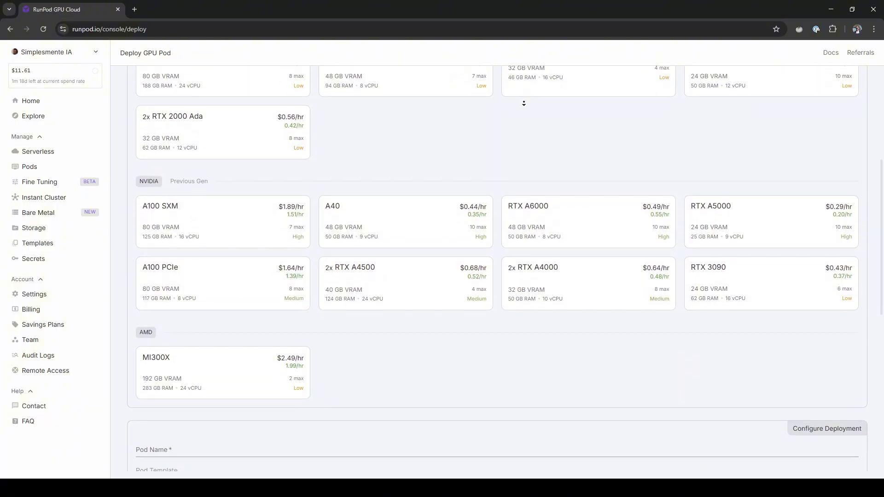
pyautogui.scroll(-2, 524, 103)
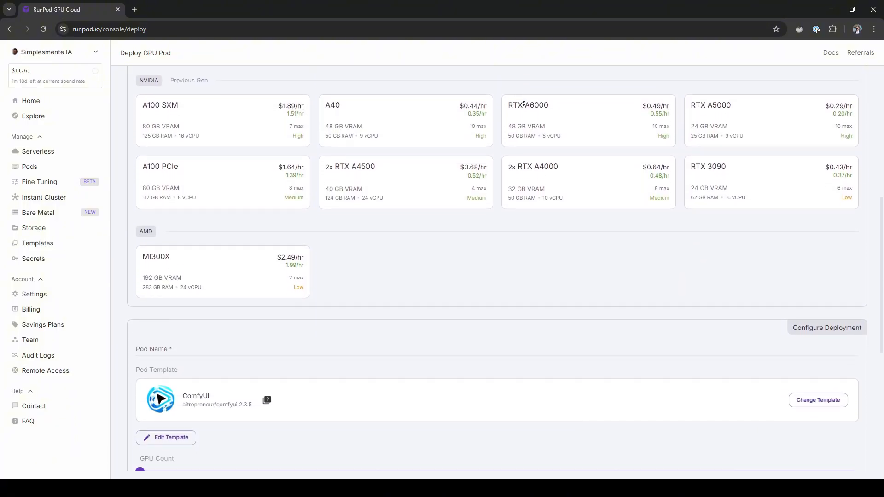
pyautogui.scroll(-1, 524, 103)
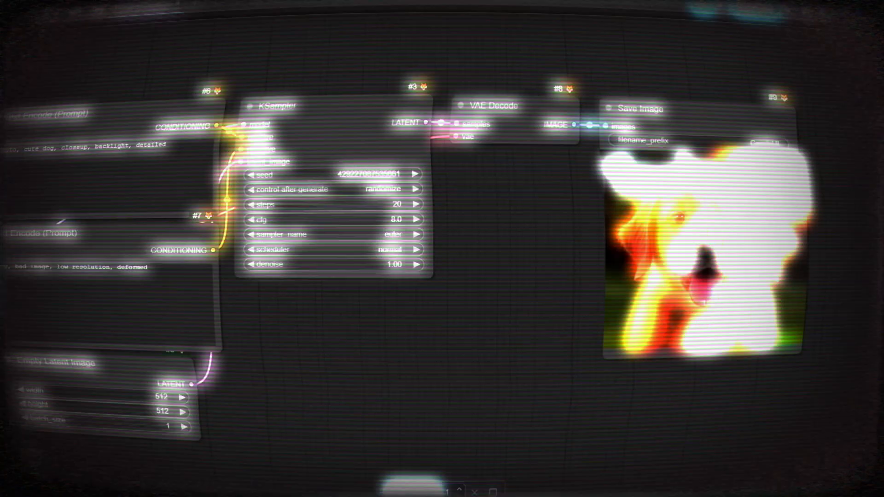
# - Generate the cute dog image with the basic text-to-image workflow and look over the DreamShaper XL model page on Civitai
pyautogui.hotkey('ctrl', 'Return')
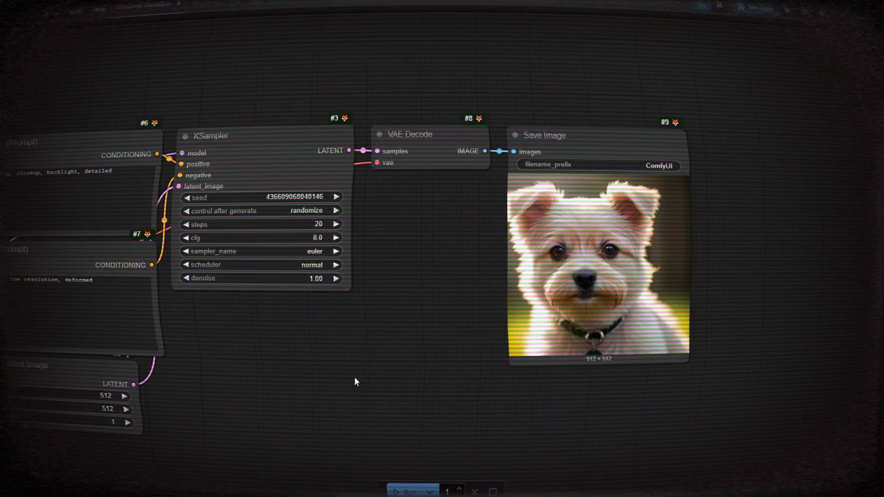
pyautogui.moveTo(354, 376); pyautogui.dragTo(769, 382)
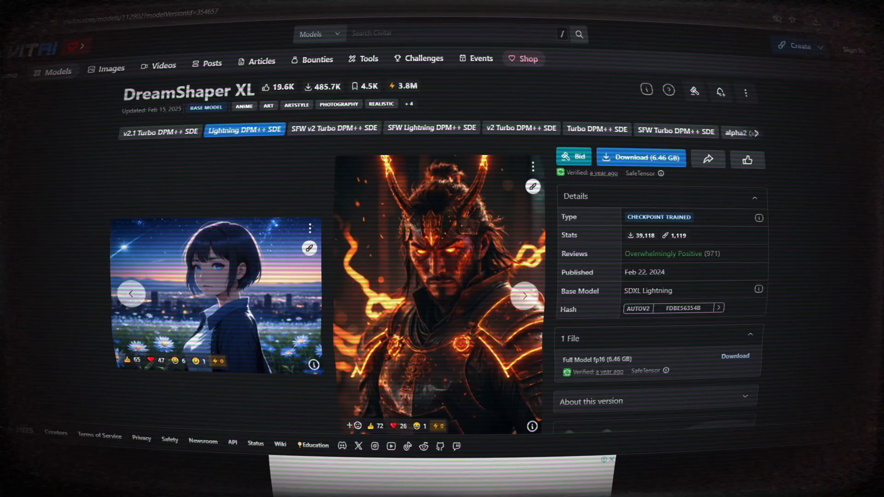
pyautogui.scroll(-4, 644, 220)
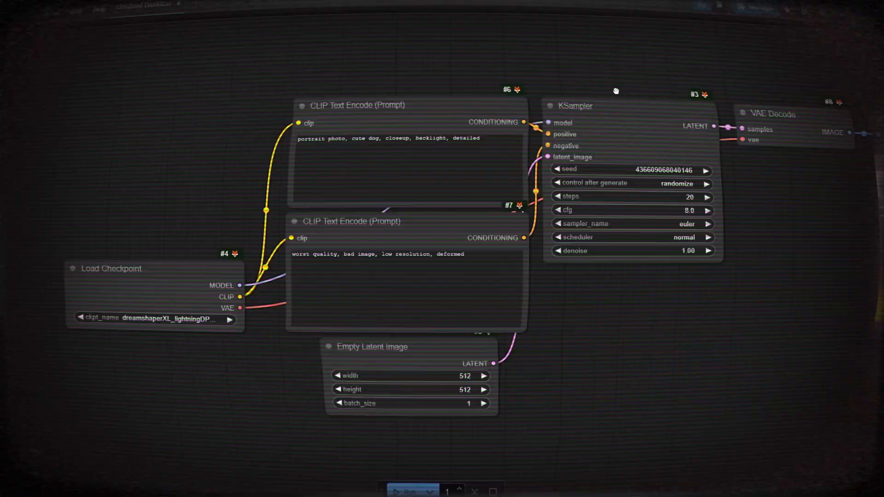
# - Set the KSampler steps to 4 in the DreamShaper XL Lightning workflow
pyautogui.click(675, 197)
pyautogui.write('4')
pyautogui.press('Return')
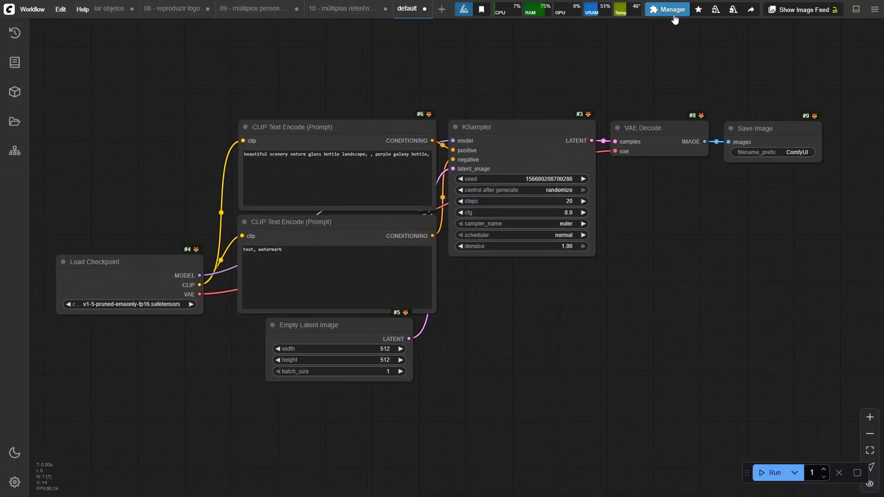
# - Open the manager in the portable ComfyUI installation and check the desktop installation for updates
pyautogui.click(674, 10)
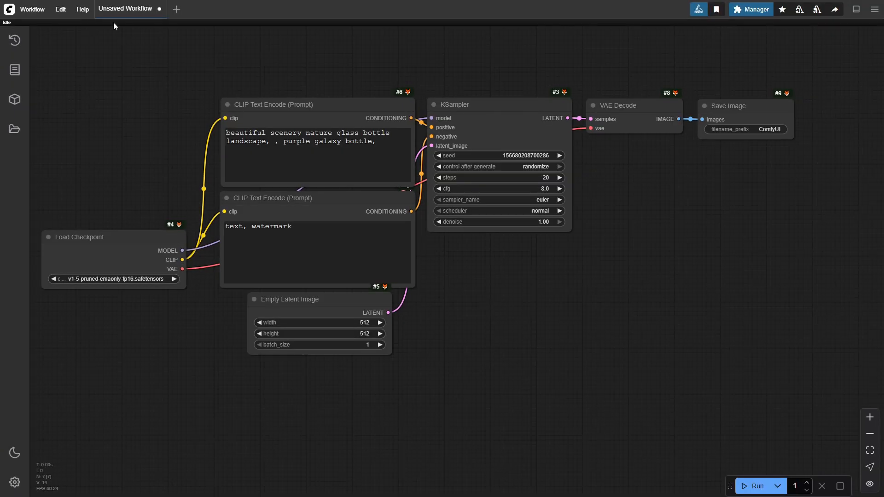
pyautogui.click(83, 11)
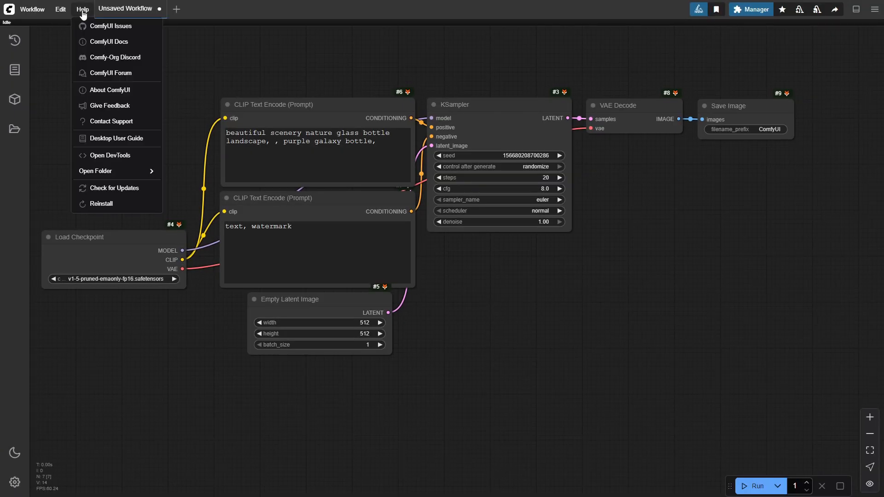
pyautogui.click(138, 188)
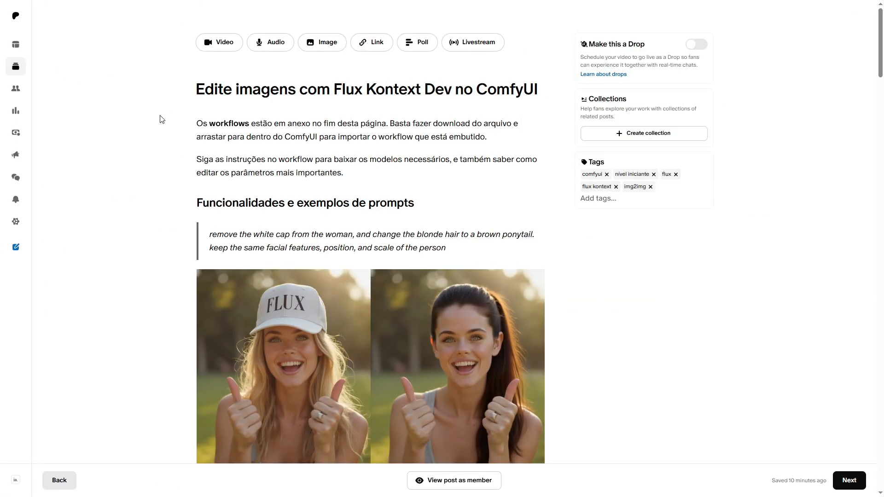
# - Review the Flux Kontext Dev post with its attached workflows and import the image editing workflow into ComfyUI
pyautogui.scroll(-20, 160, 114)
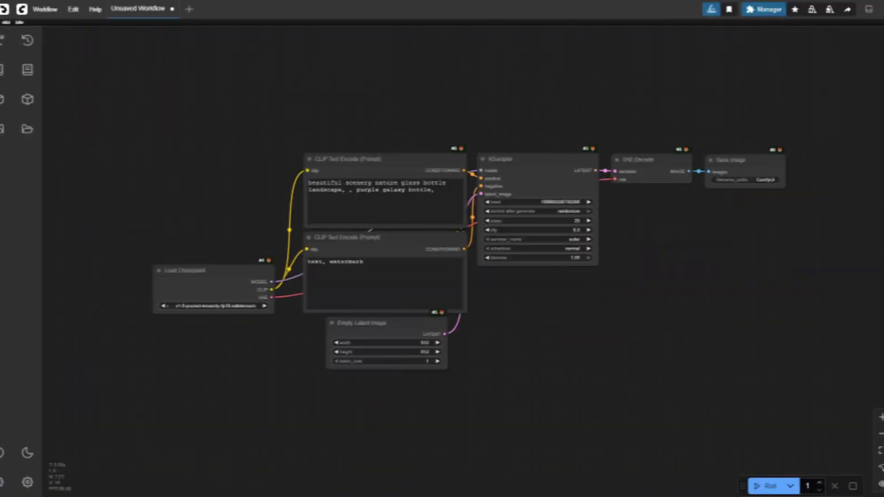
pyautogui.moveTo(656, 202); pyautogui.dragTo(509, 333)
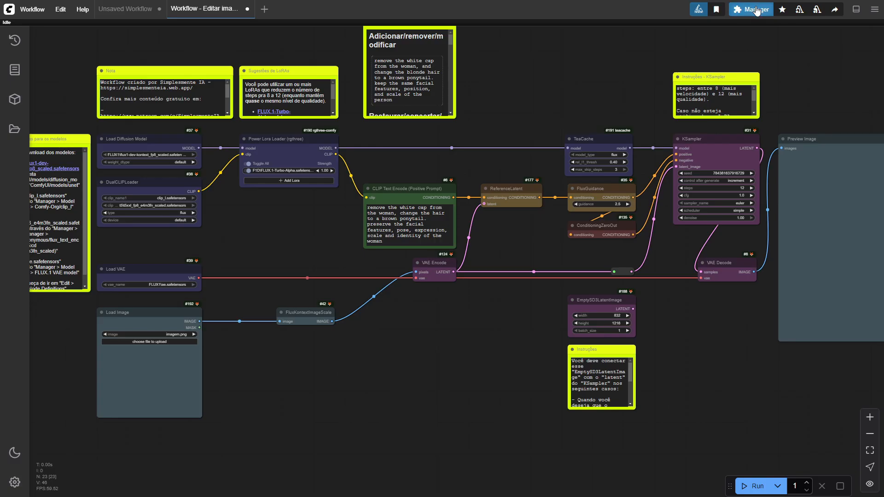
# - List the custom nodes used in the current workflow in the ComfyUI Manager and select all of them
pyautogui.click(756, 10)
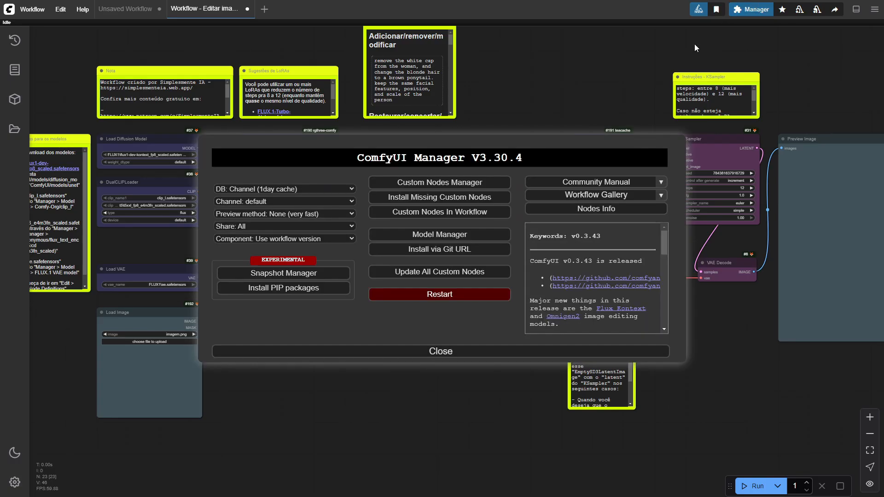
pyautogui.click(435, 210)
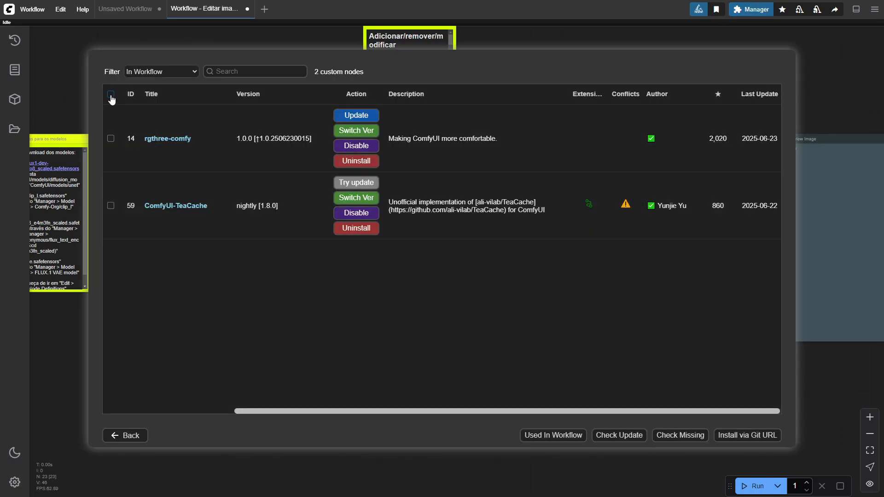
pyautogui.click(110, 94)
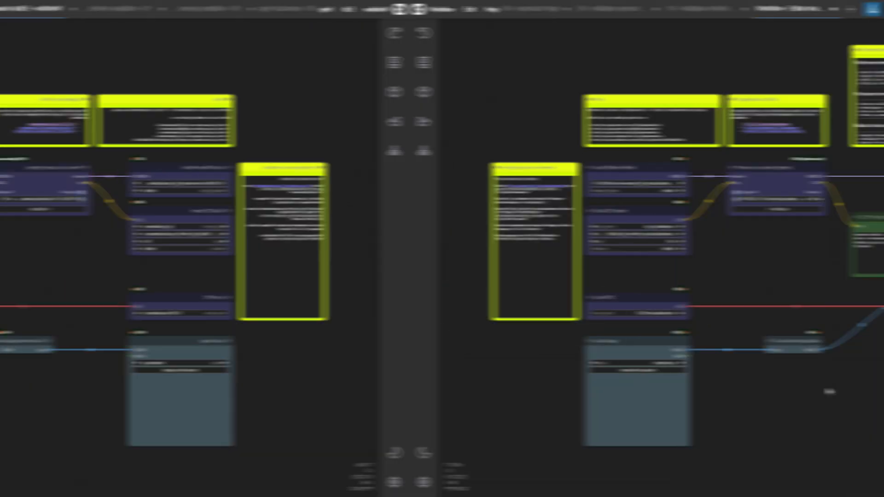
# - Download flux1-dev-kontext_fp8_scaled.safetensors from the model instructions note into the ComfyUI models\diffusion_models folder
pyautogui.scroll(10, 67, 188)
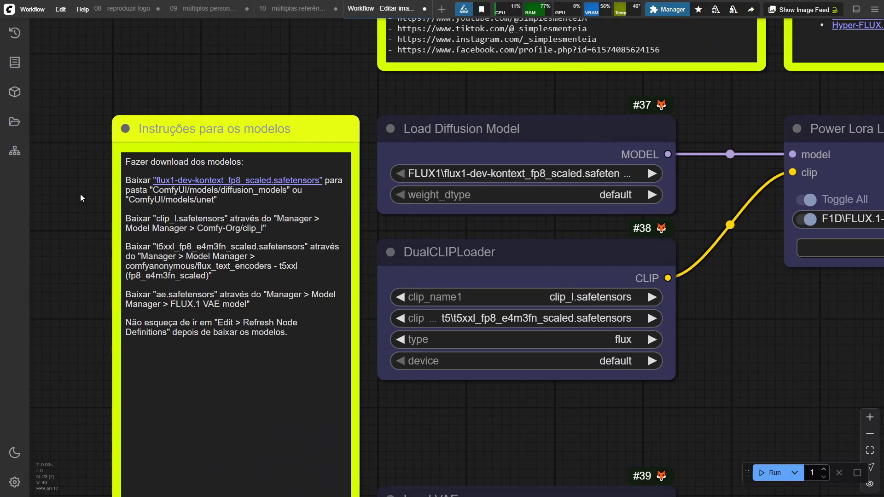
pyautogui.click(231, 189)
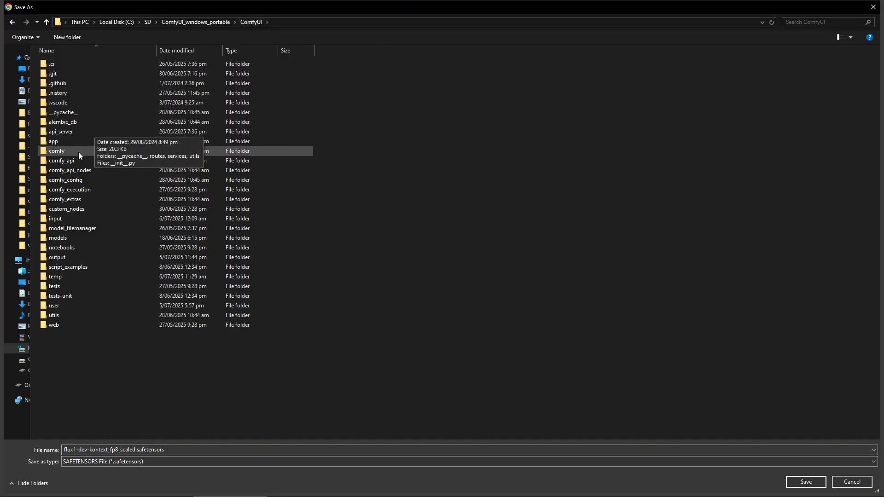
pyautogui.doubleClick(62, 239)
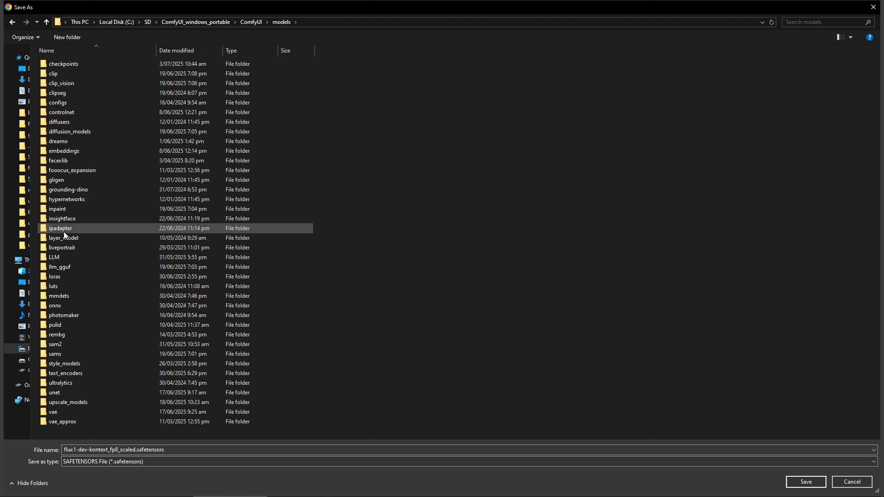
pyautogui.doubleClick(77, 133)
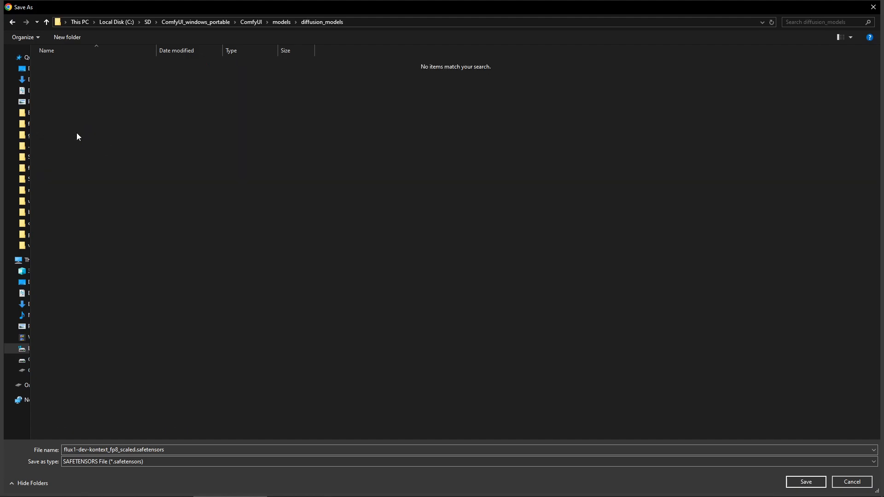
pyautogui.click(816, 485)
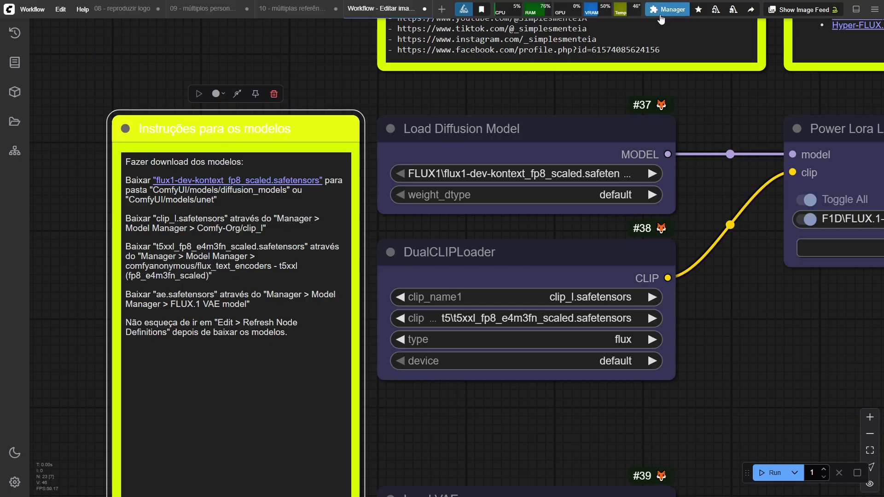
# - Search the Model Manager for the clip_l, t5xxl scaled and flux vae models
pyautogui.click(661, 12)
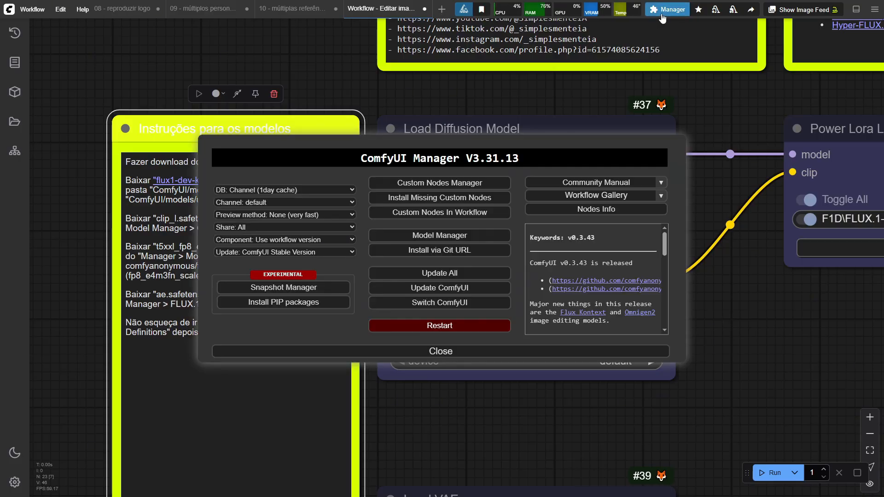
pyautogui.click(444, 237)
pyautogui.write('clip_l')
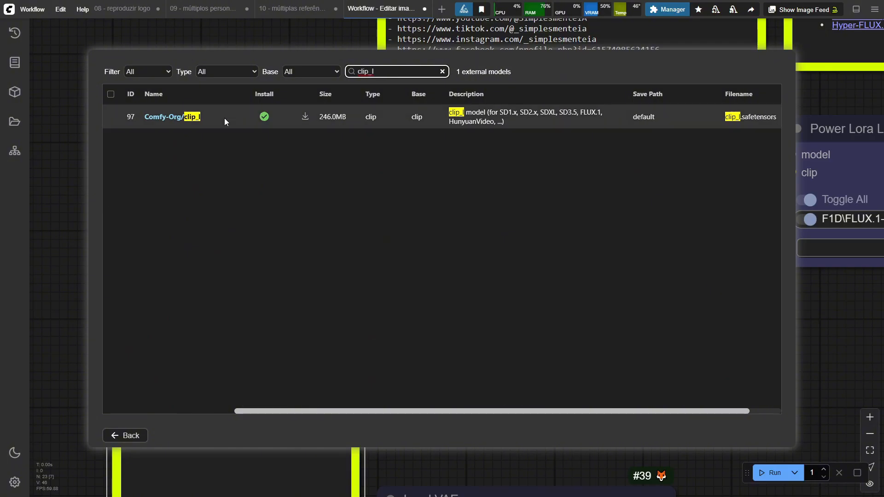
pyautogui.doubleClick(394, 72)
pyautogui.write('t5xxl scaled')
pyautogui.hotkey('ctrl', 'a')
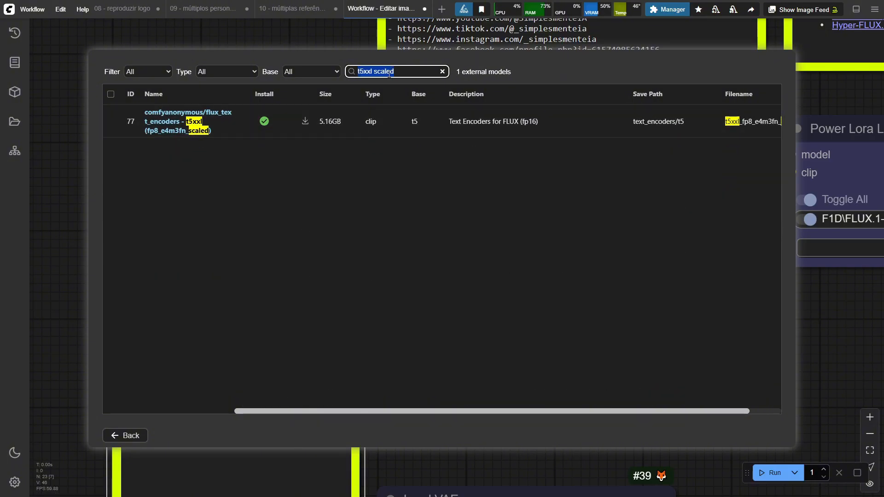
pyautogui.write('flux vae')
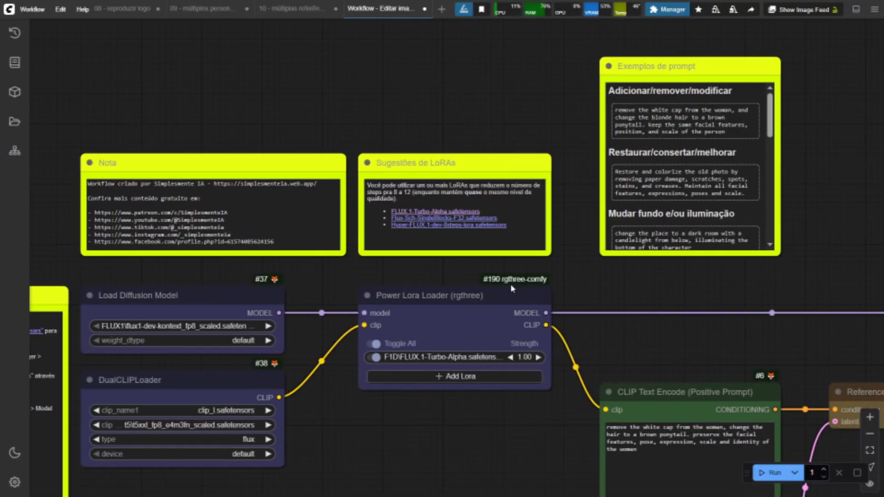
# - Download the FLUX.1-Turbo-Alpha LoRA linked in the suggestions note into ComfyUI\models\loras as FLUX.1-Turbo-Alpha.safetensors
pyautogui.scroll(5, 485, 264)
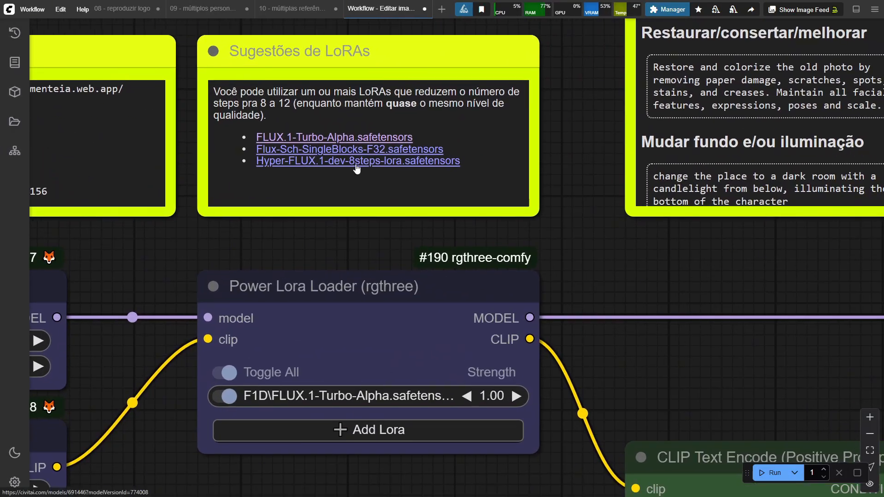
pyautogui.click(337, 139)
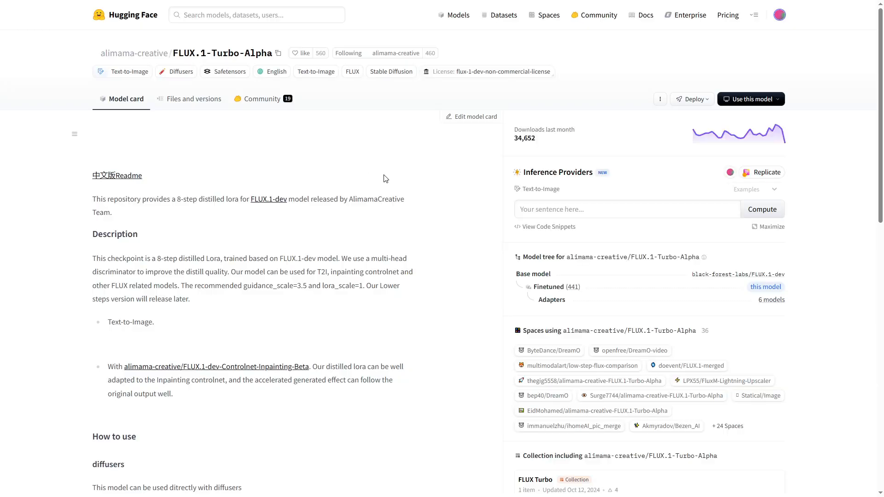
pyautogui.click(189, 103)
pyautogui.click(416, 287)
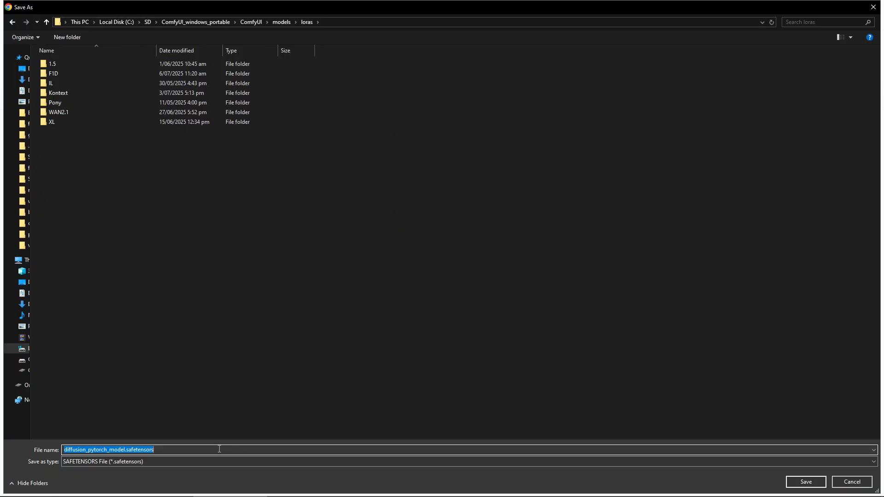
pyautogui.hotkey('shift', 'Home')
pyautogui.write('FLUX.1-Turbo-Alpha')
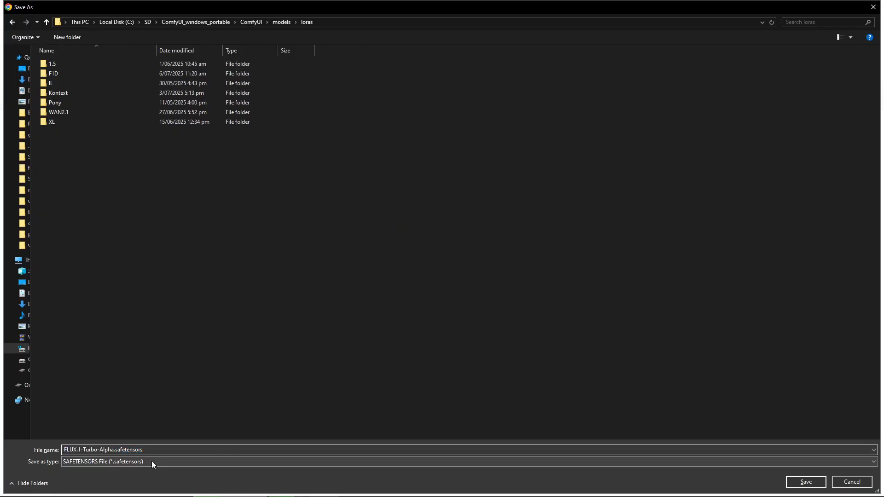
pyautogui.click(806, 482)
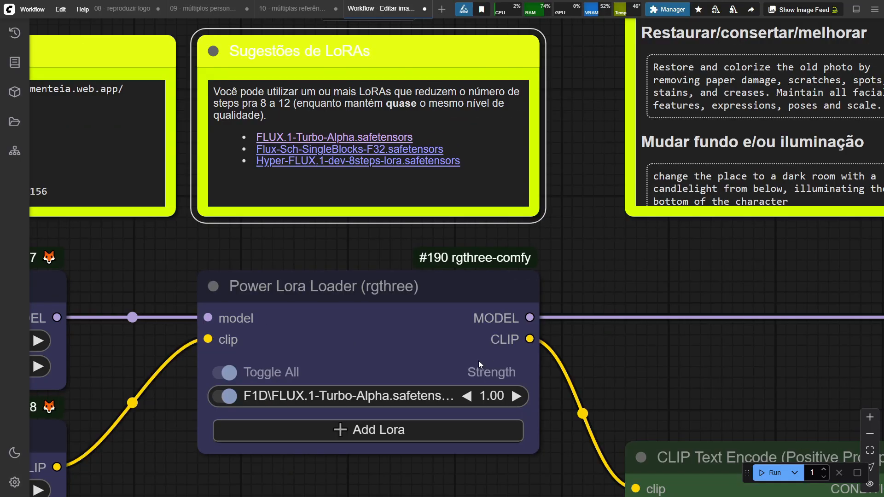
# - Refresh the node definitions so ComfyUI recognises the downloaded models
pyautogui.scroll(-5, 479, 361)
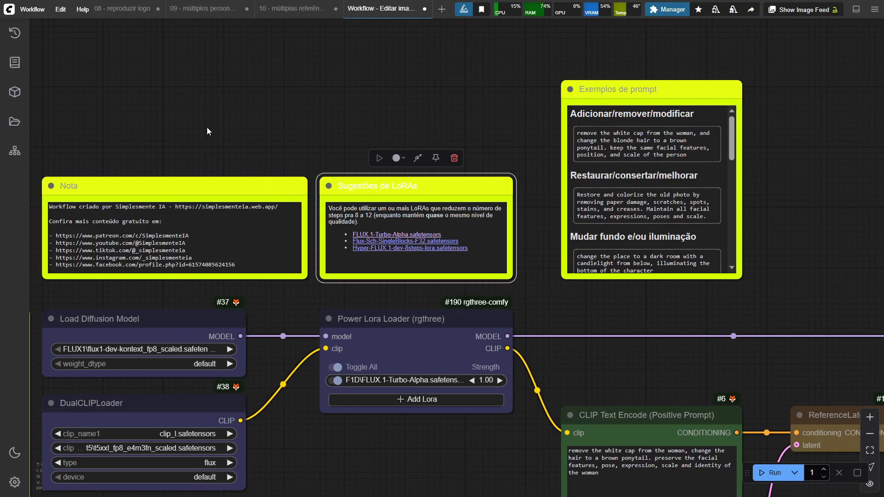
pyautogui.click(61, 10)
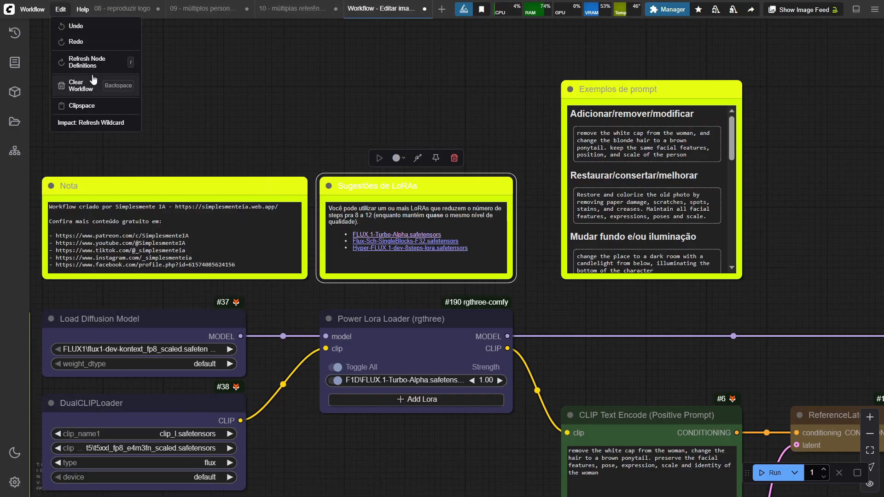
pyautogui.click(112, 64)
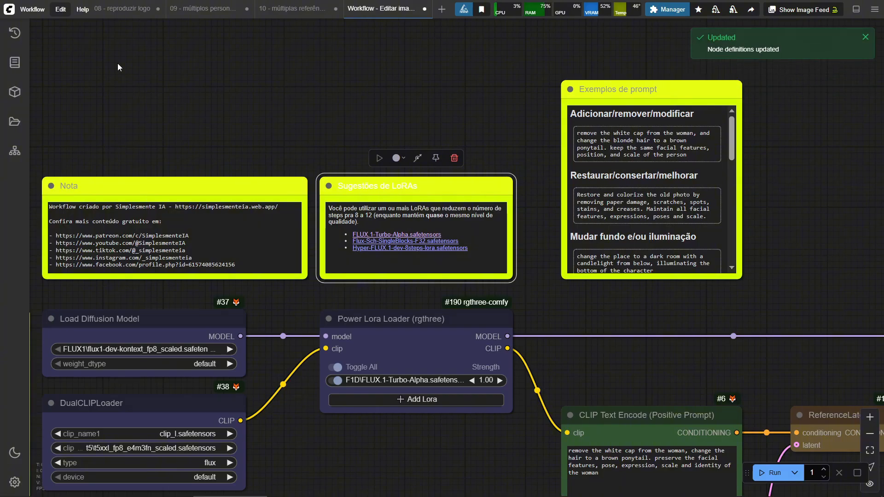
# - Review the input image in Load Image and the change and preservation phrases of the positive prompt
pyautogui.press('.')
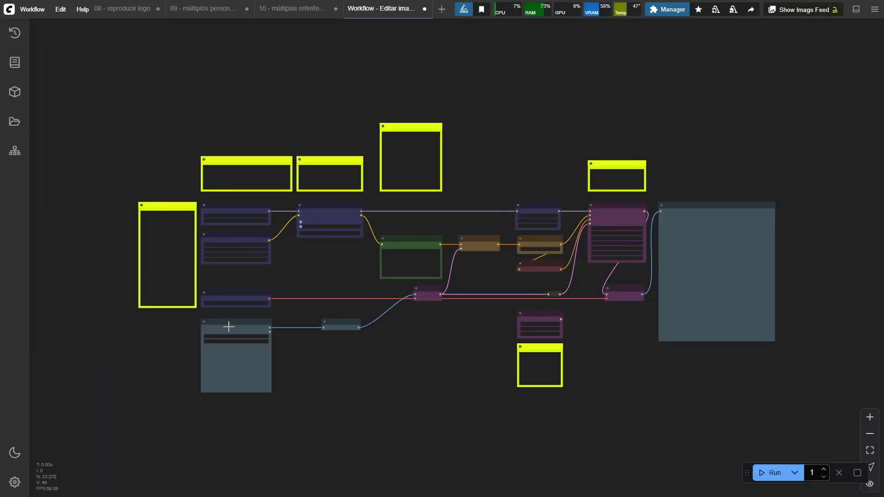
pyautogui.scroll(8, 229, 326)
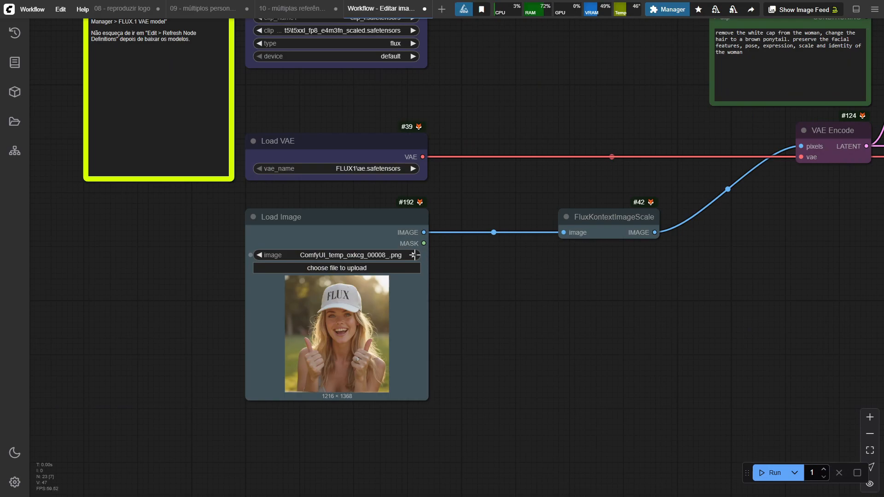
pyautogui.moveTo(652, 280); pyautogui.dragTo(269, 424)
pyautogui.scroll(4, 351, 217)
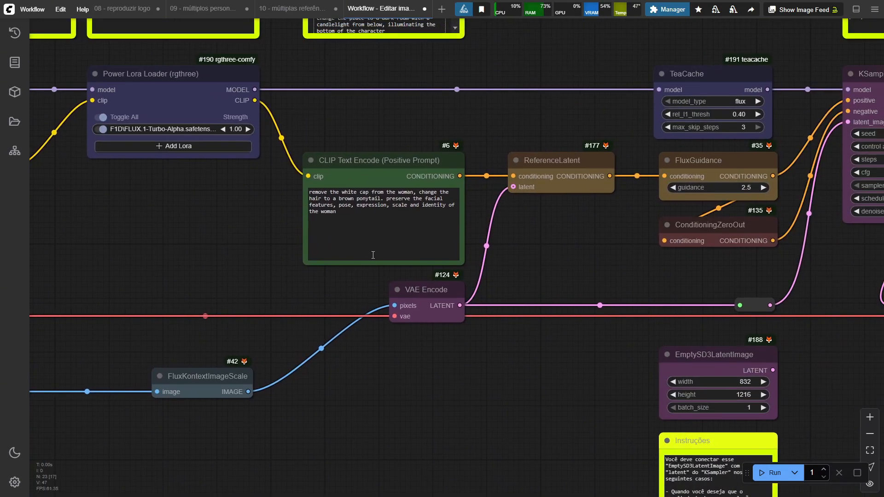
pyautogui.click(334, 194)
pyautogui.hotkey('ctrl', 'a')
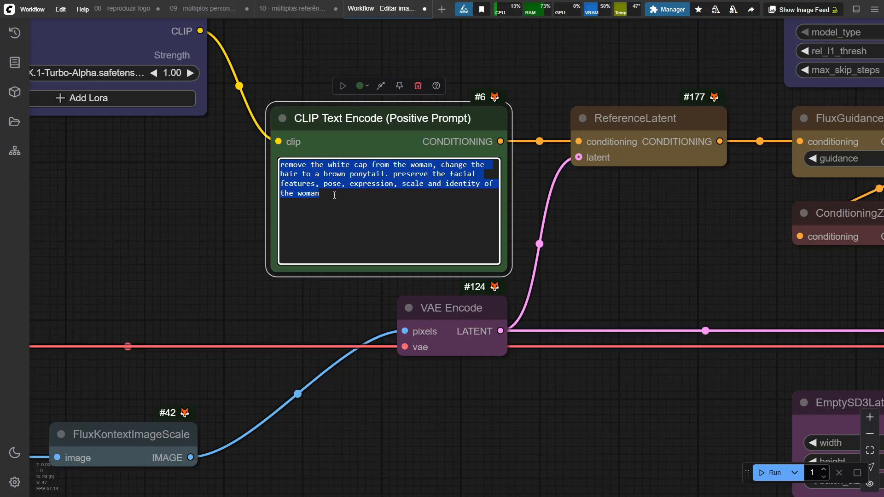
pyautogui.click(319, 194)
pyautogui.moveTo(282, 164); pyautogui.dragTo(382, 175)
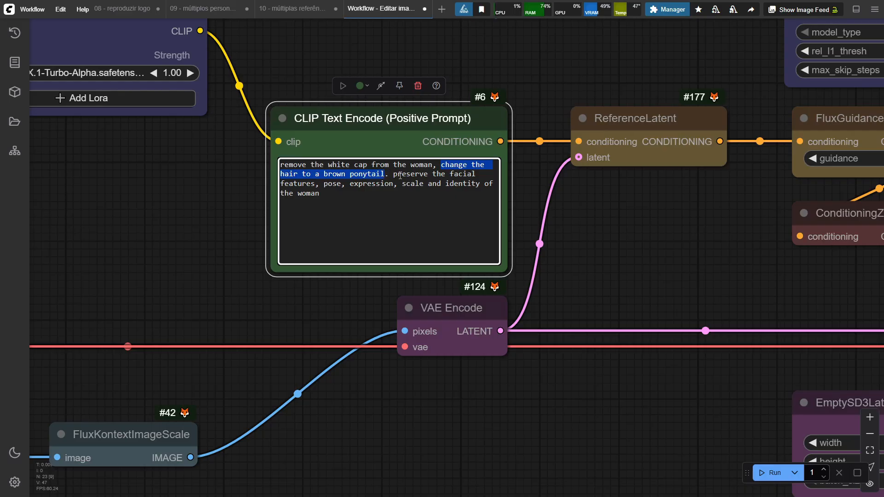
pyautogui.moveTo(394, 175); pyautogui.dragTo(389, 194)
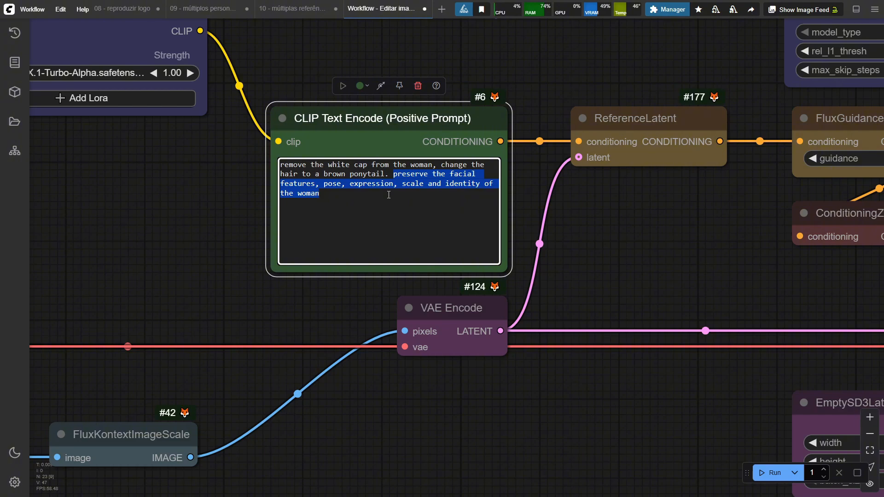
# - Read through the prompt examples note in the workflow and the matching example prompts in the Flux Kontext Dev post
pyautogui.scroll(-5, 389, 196)
pyautogui.moveTo(454, 217); pyautogui.dragTo(452, 392)
pyautogui.moveTo(523, 207); pyautogui.dragTo(554, 258)
pyautogui.scroll(3, 530, 220)
pyautogui.moveTo(528, 217); pyautogui.dragTo(604, 272)
pyautogui.scroll(2, 604, 273)
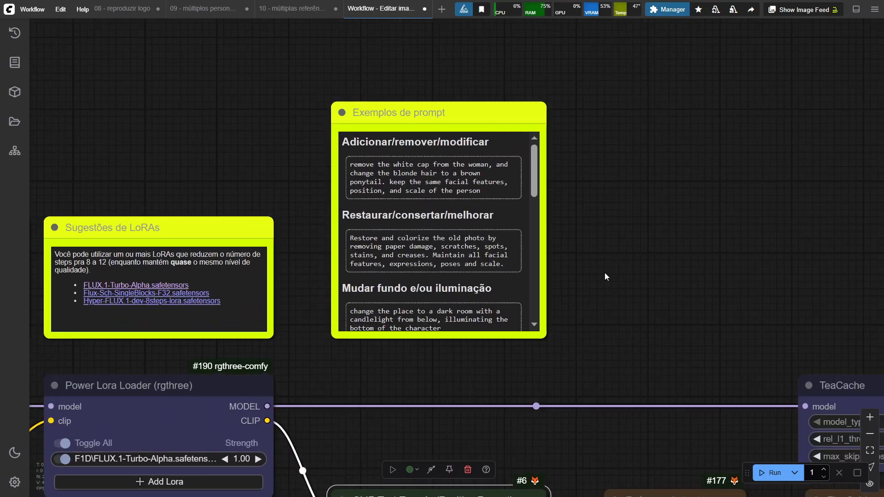
pyautogui.click(473, 161)
pyautogui.scroll(-10, 469, 168)
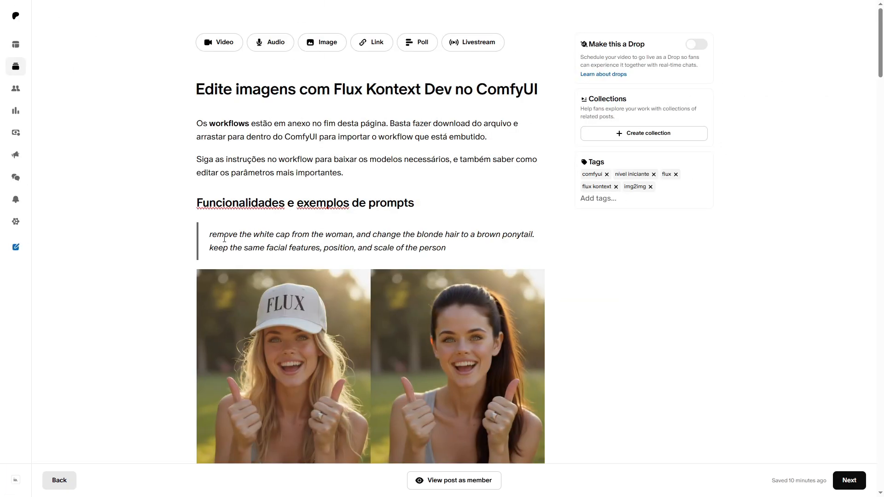
pyautogui.tripleClick(225, 239)
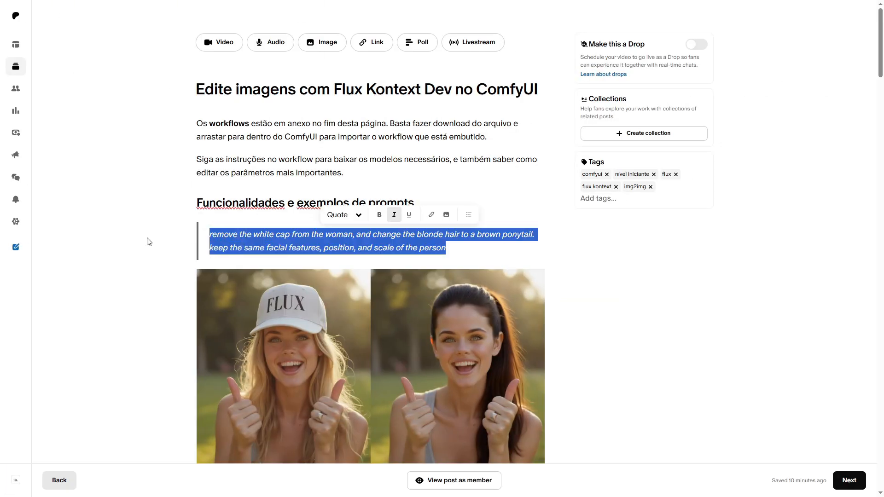
pyautogui.scroll(-6, 138, 241)
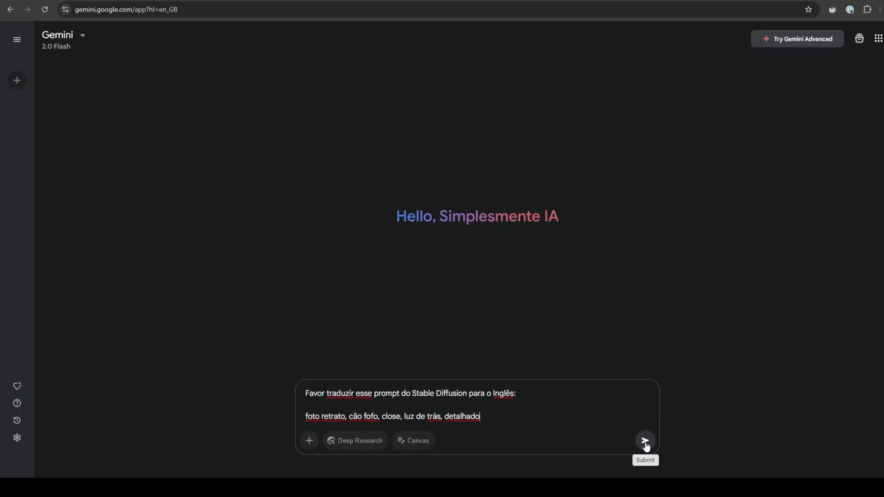
# - Submit the Portuguese Stable Diffusion prompt about a cute dog portrait to Gemini for translation into English
pyautogui.click(645, 441)
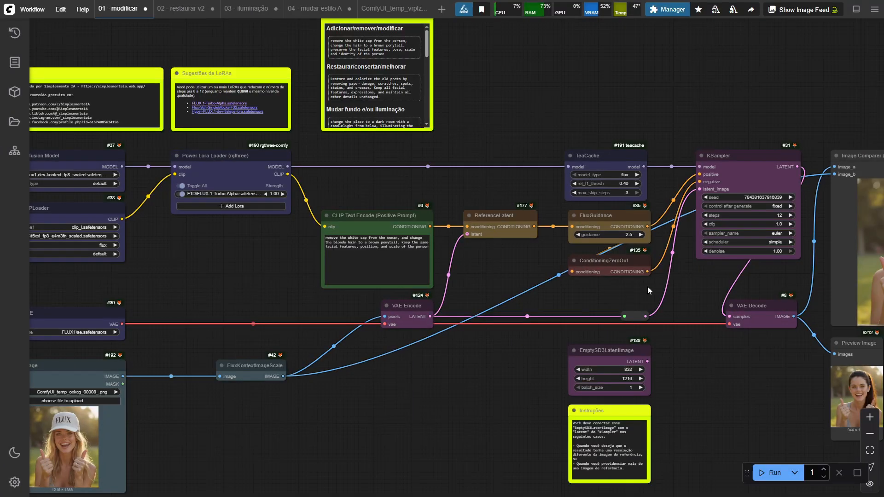
# - Examine the edited image of the woman in the Image Comparer of the 01 - modificar workflow
pyautogui.moveTo(612, 290); pyautogui.dragTo(162, 247)
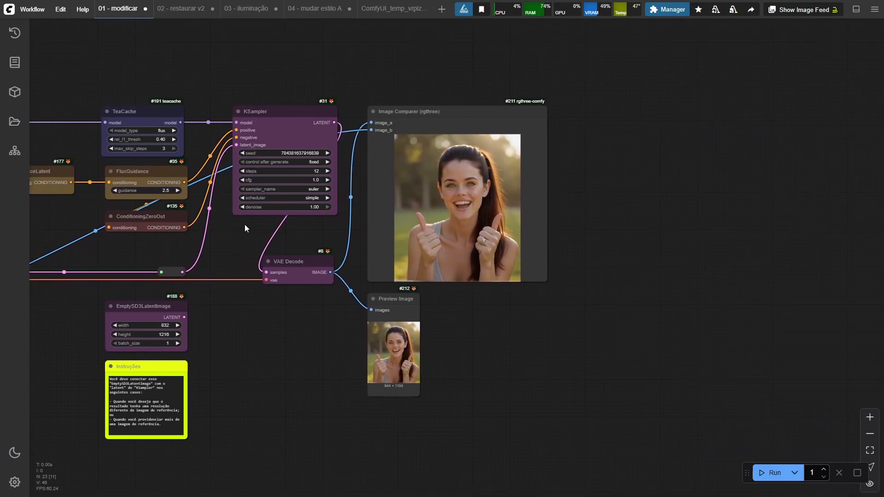
pyautogui.scroll(10, 579, 182)
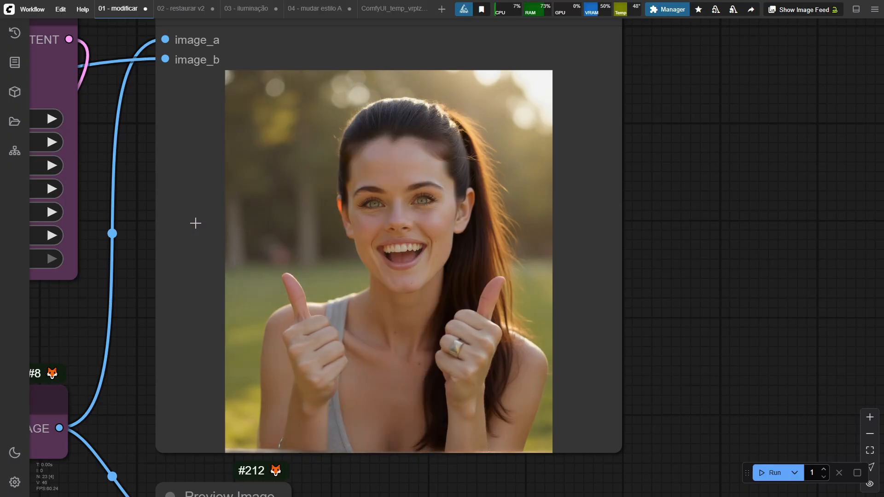
pyautogui.moveTo(197, 224); pyautogui.dragTo(761, 286)
# - Try bypassing and deleting the TeaCache node, and undo both changes
pyautogui.scroll(-3, 762, 287)
pyautogui.scroll(-2, 557, 271)
pyautogui.moveTo(455, 263); pyautogui.dragTo(612, 279)
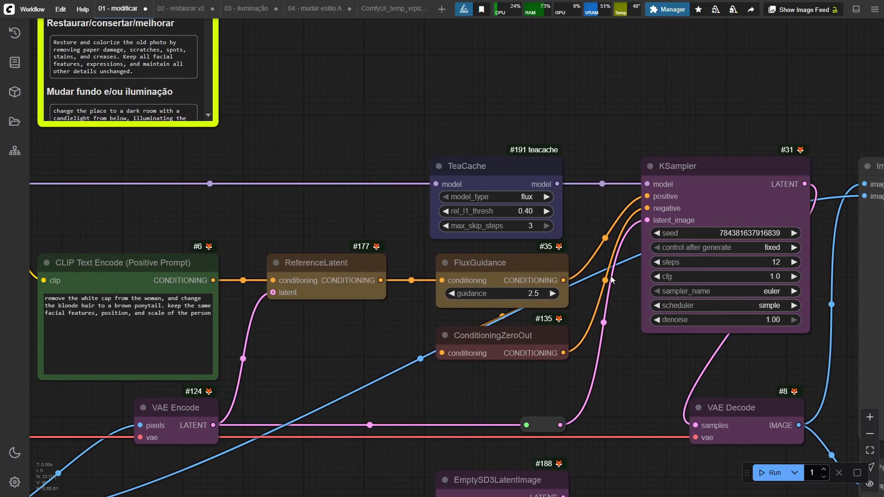
pyautogui.click(497, 173)
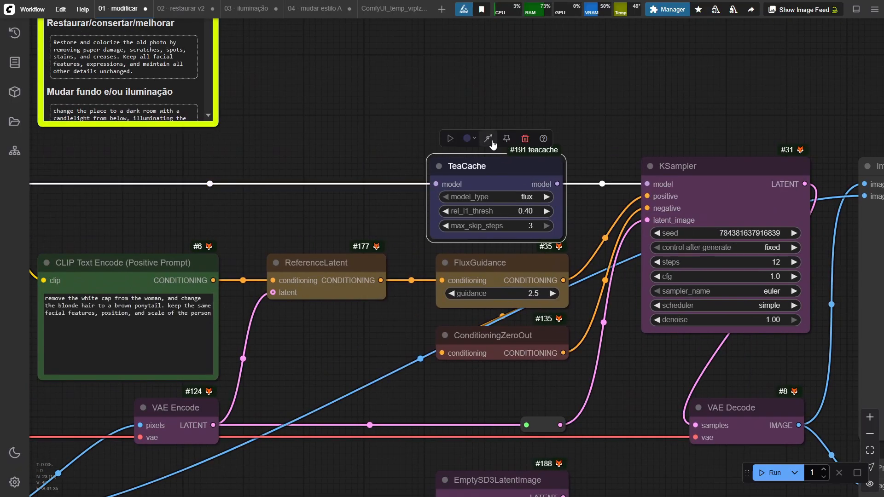
pyautogui.click(491, 142)
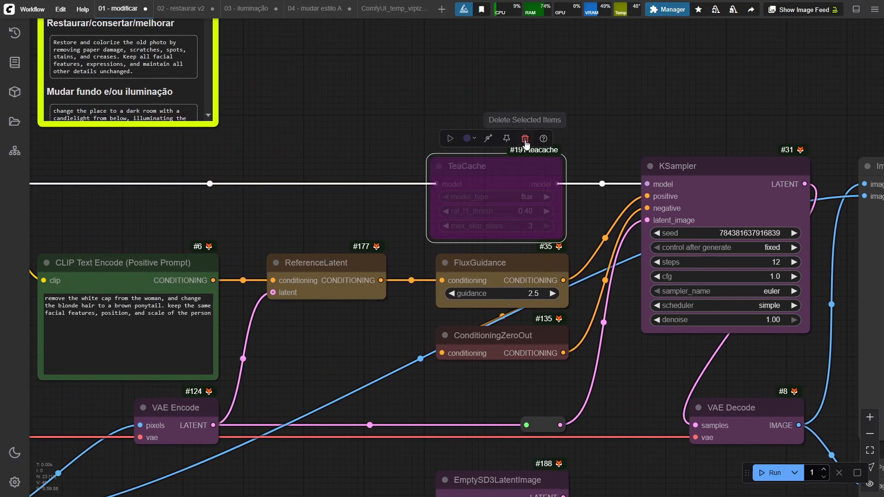
pyautogui.click(525, 139)
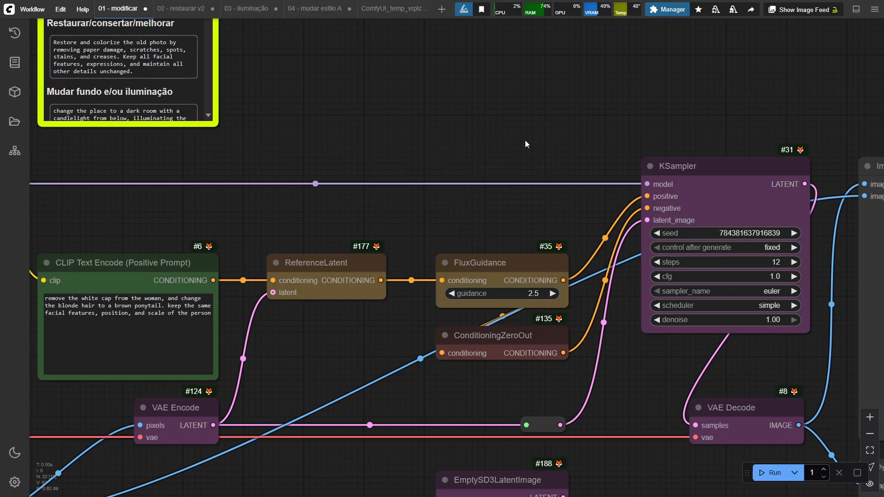
pyautogui.hotkey('ctrl', 'z')
pyautogui.hotkey('ctrl', 'z')
# - Disable the FLUX.1-Turbo-Alpha LoRA in the Power Lora Loader and set the KSampler steps to 20
pyautogui.moveTo(304, 220); pyautogui.dragTo(809, 216)
pyautogui.click(314, 227)
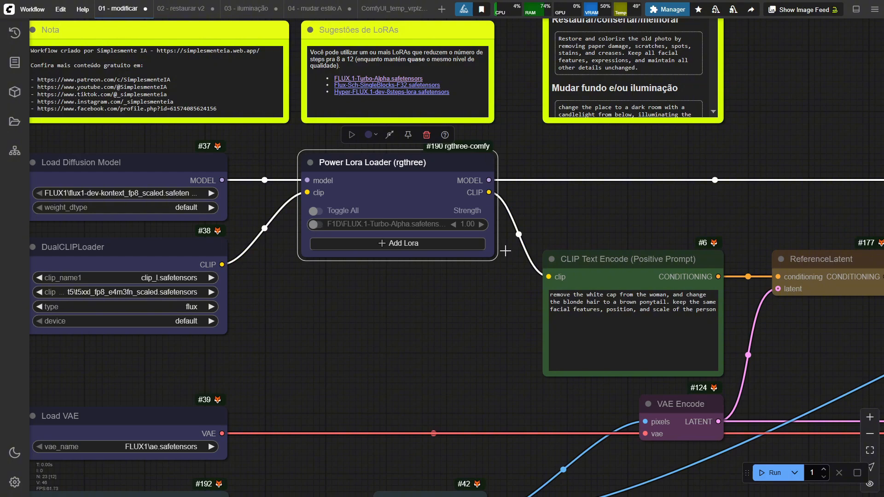
pyautogui.moveTo(704, 261); pyautogui.dragTo(10, 223)
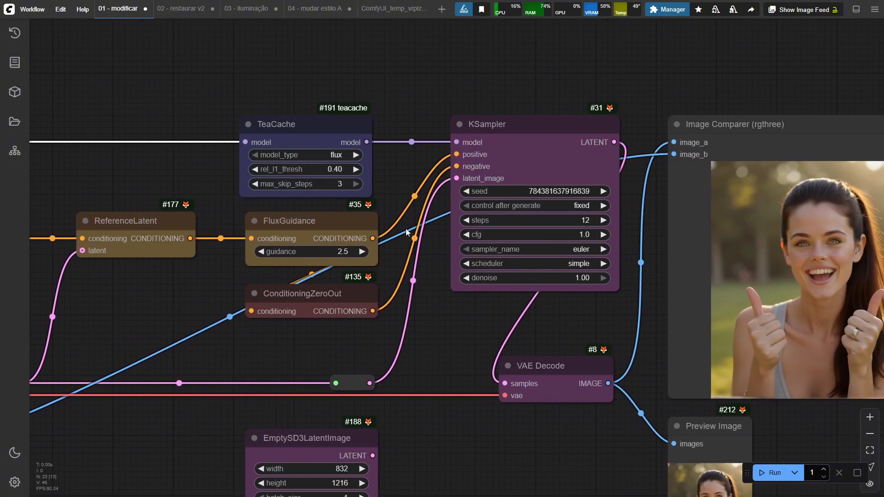
pyautogui.click(570, 221)
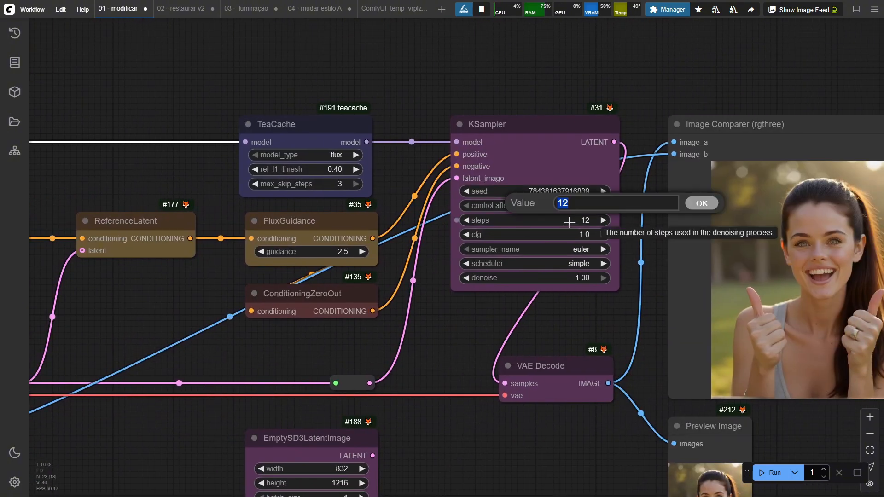
pyautogui.write('20')
pyautogui.press('Return')
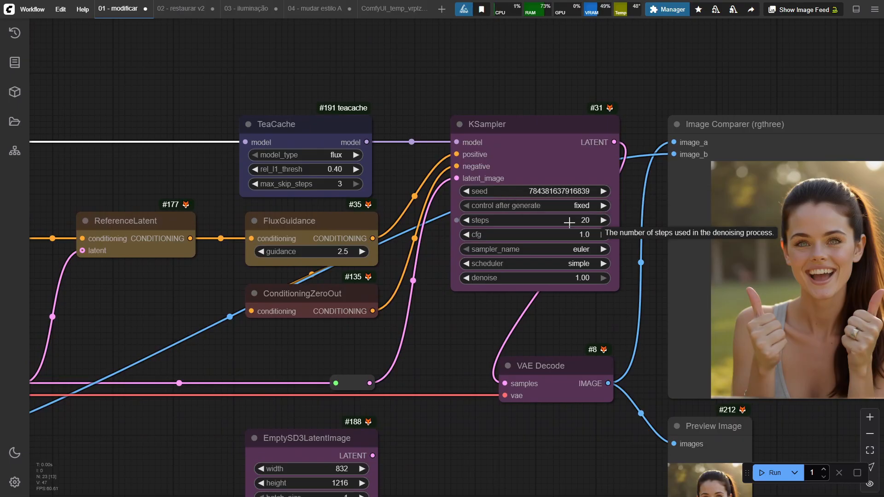
# - Set the strength of the FLUX.1-Turbo-Alpha LoRA in the Power Lora Loader to 1.5
pyautogui.moveTo(99, 184); pyautogui.dragTo(766, 188)
pyautogui.moveTo(523, 172); pyautogui.dragTo(581, 210)
pyautogui.scroll(1, 581, 209)
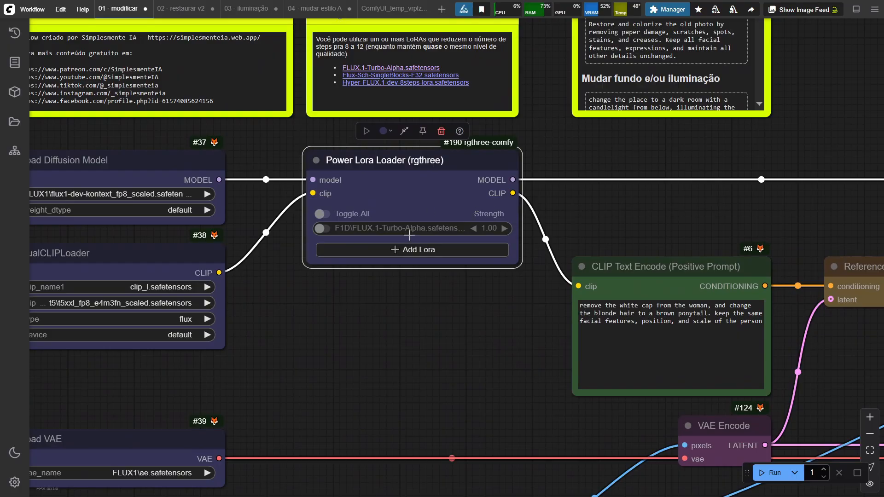
pyautogui.click(487, 228)
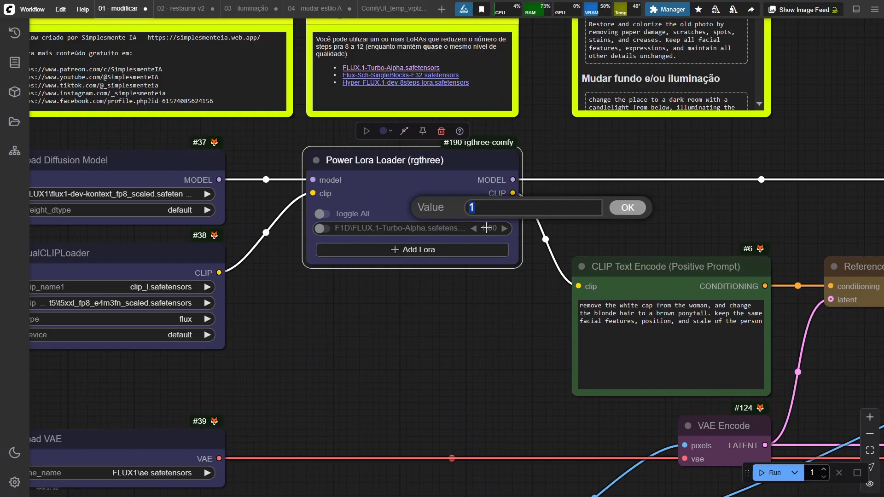
pyautogui.write('1.5')
pyautogui.press('Return')
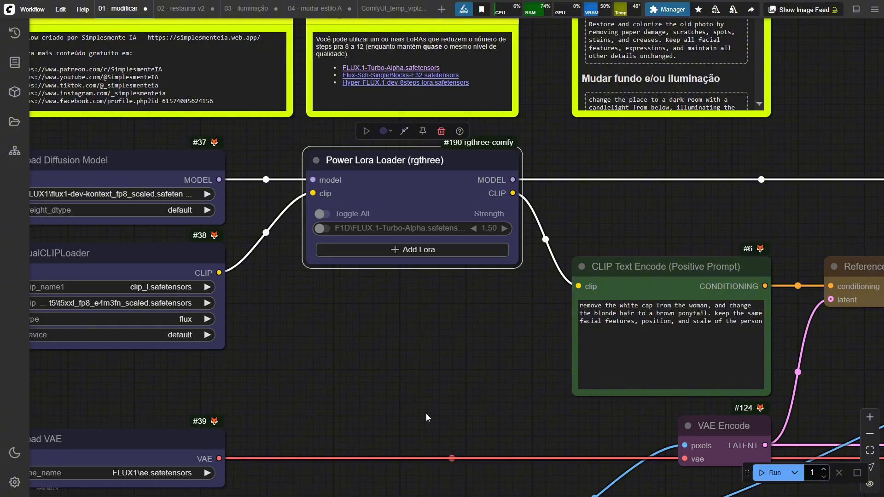
# - Bypass the FluxKontextImageScale node between Load Image and VAE Encode
pyautogui.moveTo(426, 410); pyautogui.dragTo(423, 164)
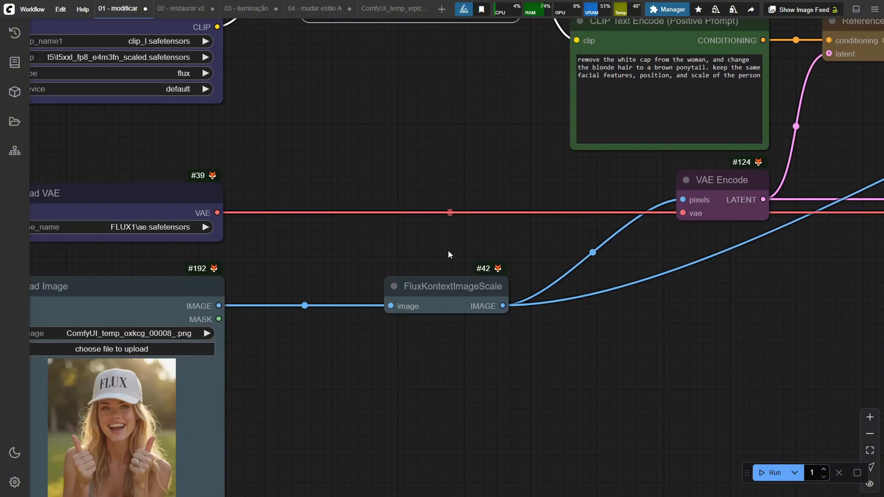
pyautogui.moveTo(448, 251); pyautogui.dragTo(442, 137)
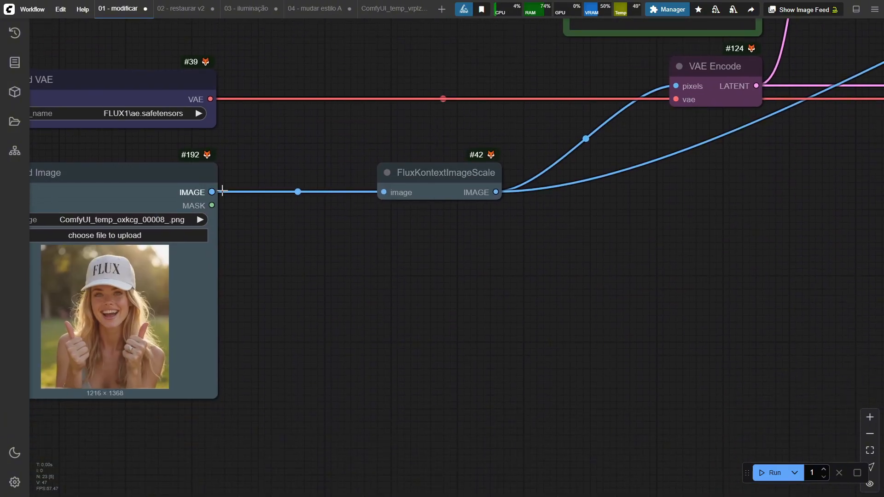
pyautogui.click(445, 175)
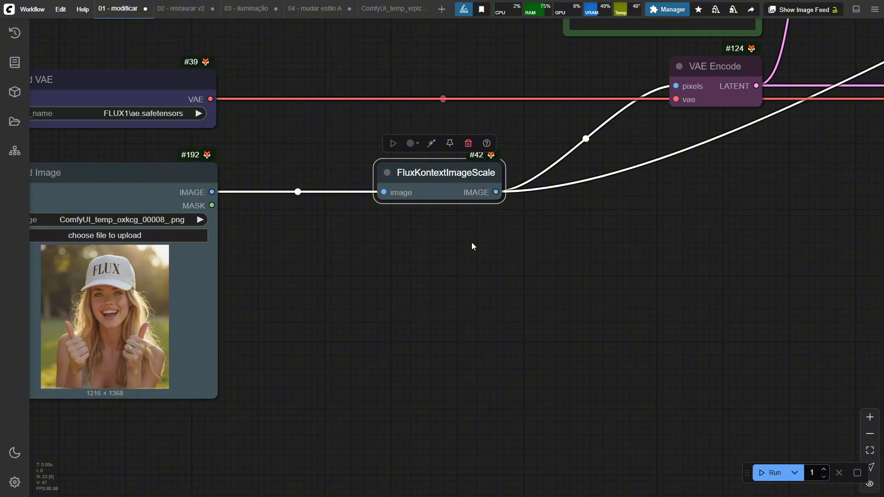
pyautogui.click(432, 144)
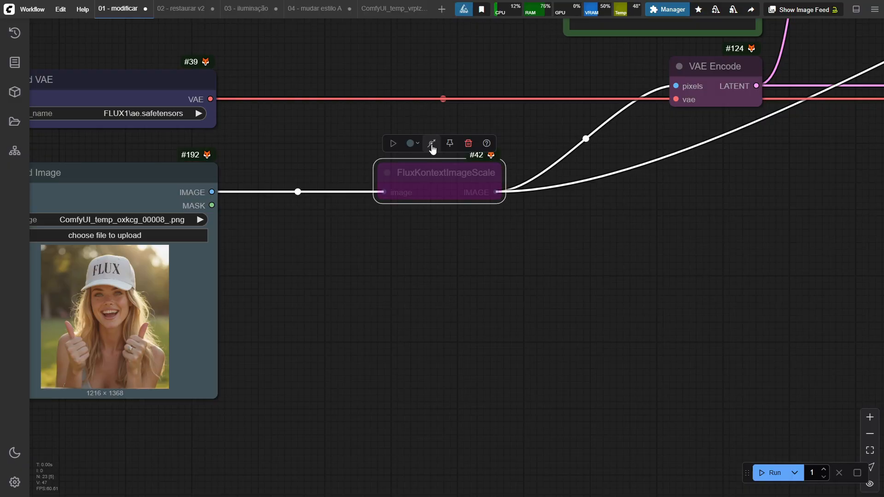
# - Examine the comparison images in the 02 - restaurar v2 and 03 - iluminação workflows
pyautogui.scroll(-5, 490, 180)
pyautogui.moveTo(539, 202); pyautogui.dragTo(169, 353)
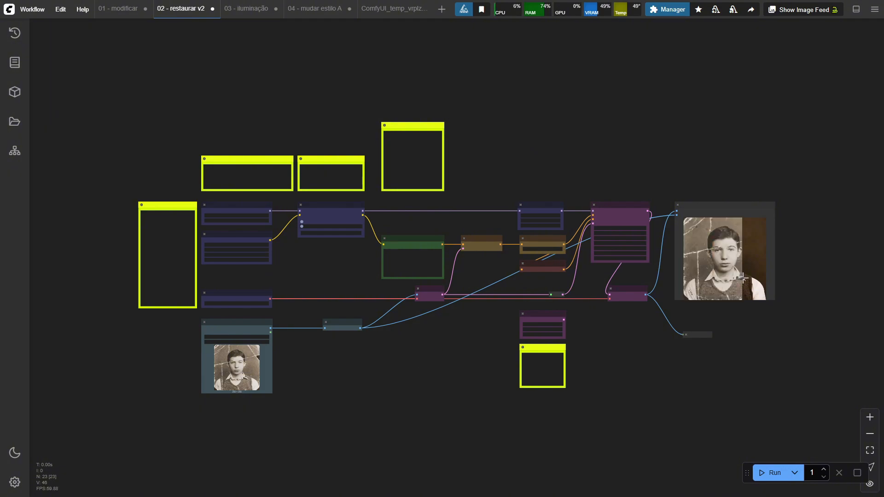
pyautogui.scroll(15, 764, 260)
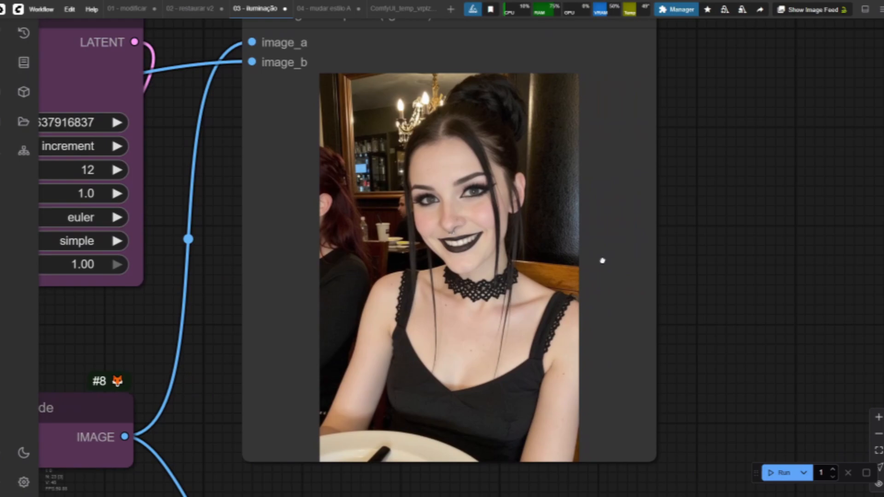
pyautogui.moveTo(602, 260); pyautogui.dragTo(587, 257)
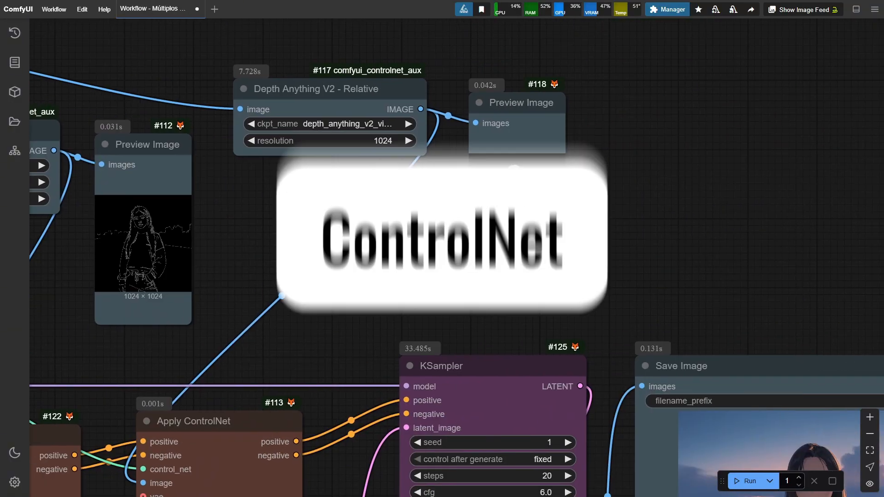
# - Add an Image Comparer node above Save Image in the ControlNet workflow, fed by the VAE Decode image output
pyautogui.moveTo(685, 309); pyautogui.dragTo(333, 22)
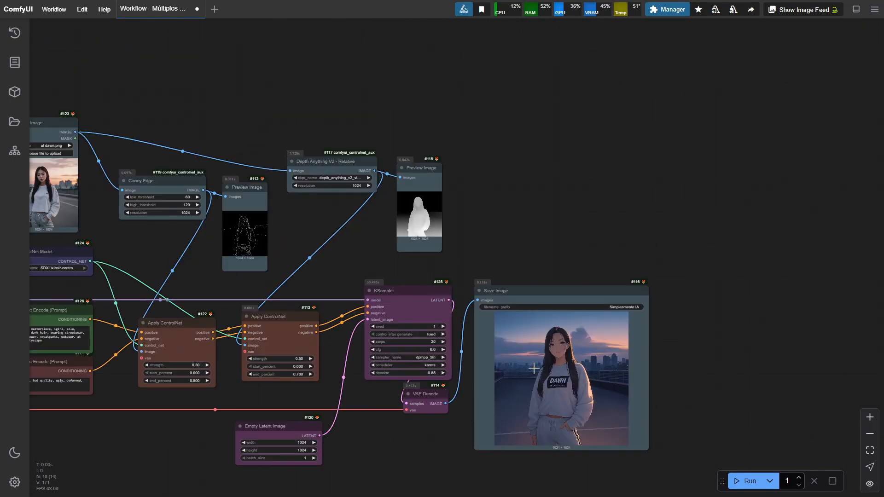
pyautogui.moveTo(445, 403); pyautogui.dragTo(488, 161)
pyautogui.write('comparer')
pyautogui.press('Return')
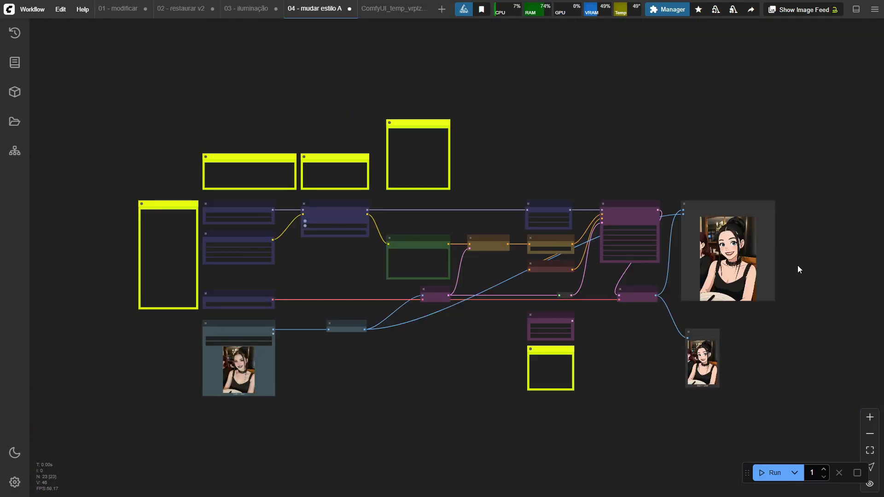
# - Examine the stylized portrait and its 'convert to ghibli style' prompt in the 04 - mudar estilo A workflow
pyautogui.scroll(5, 799, 269)
pyautogui.scroll(6, 742, 254)
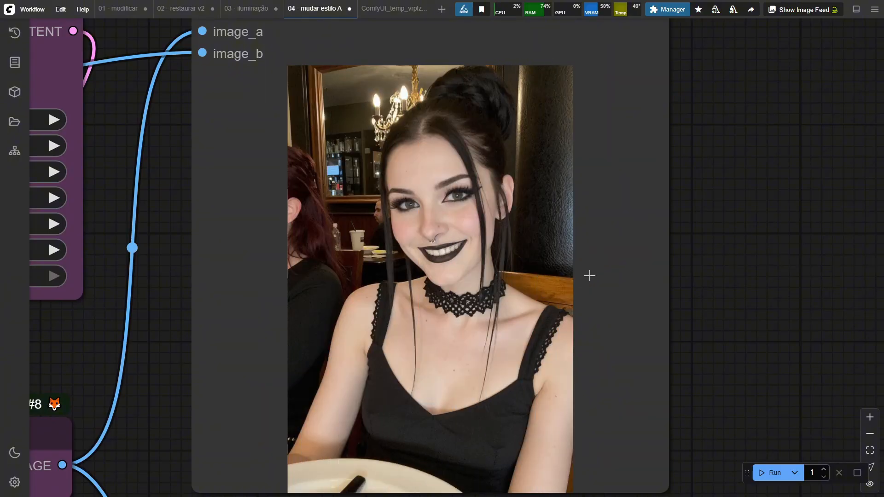
pyautogui.scroll(-8, 546, 298)
pyautogui.moveTo(547, 297); pyautogui.dragTo(875, 286)
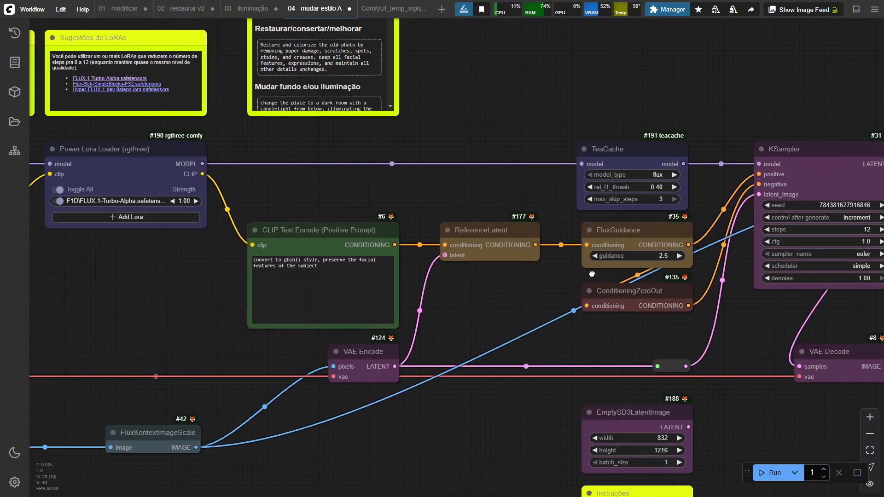
pyautogui.scroll(5, 356, 297)
pyautogui.moveTo(195, 238); pyautogui.dragTo(292, 239)
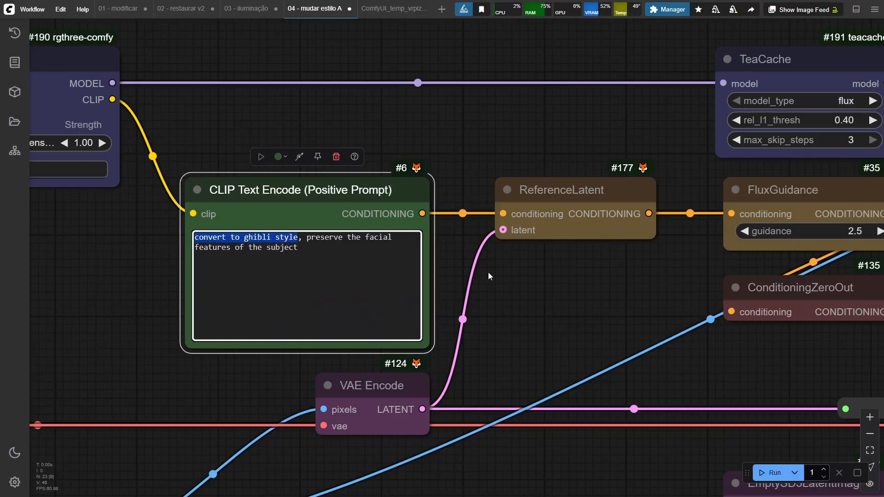
pyautogui.scroll(-2, 504, 278)
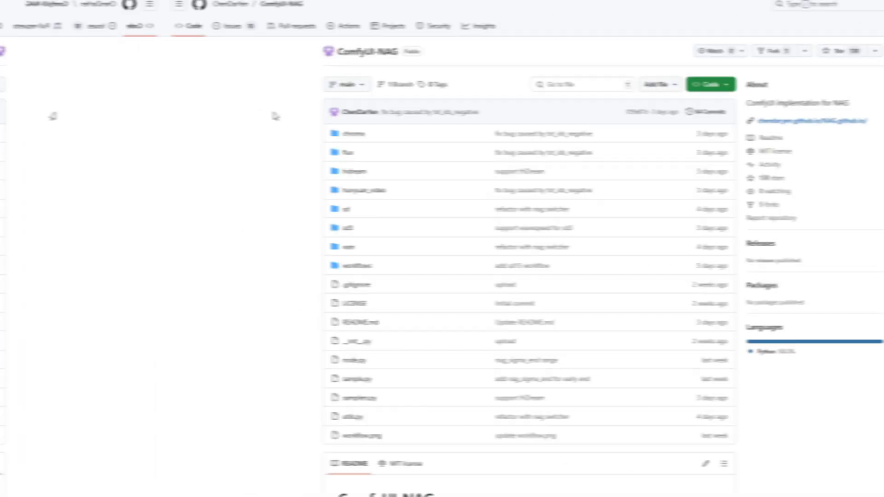
# - Switch to GitHub and read the ComfyUI-NAG README about negative prompting
pyautogui.scroll(-10, 108, 114)
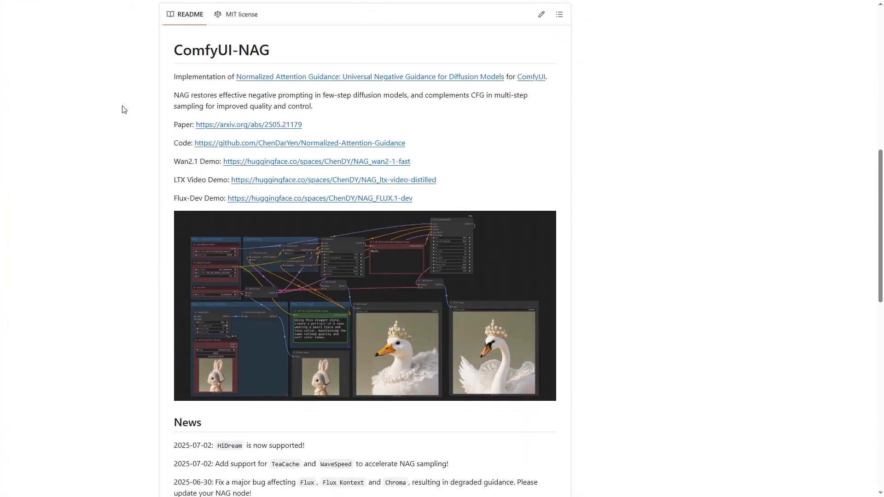
pyautogui.tripleClick(189, 48)
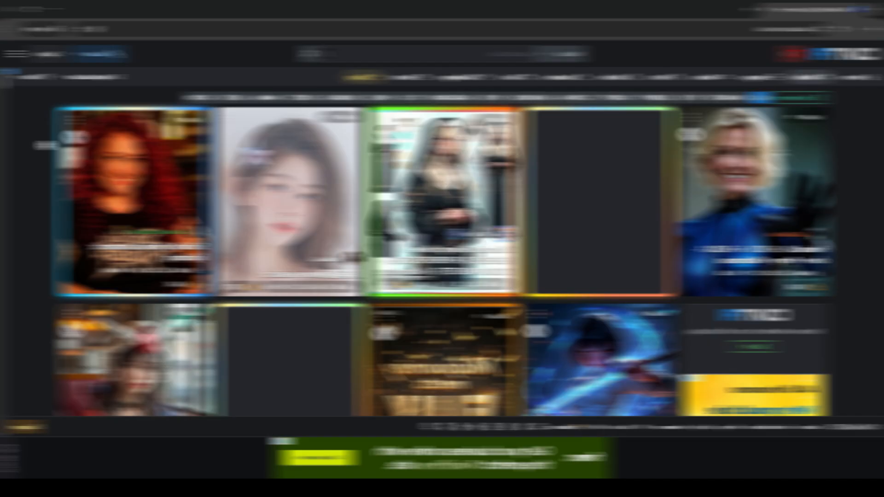
pyautogui.middleClick(837, 152)
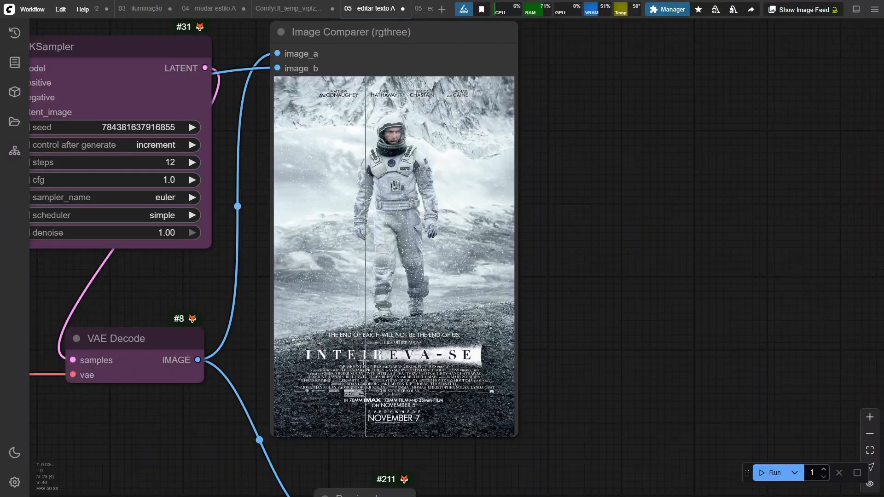
# - Examine the edited movie poster in 05 - editar texto A and its prompt replacing 'INTERSTELLAR' with 'INSCREVA-SE' while keeping the font design
pyautogui.scroll(4, 290, 362)
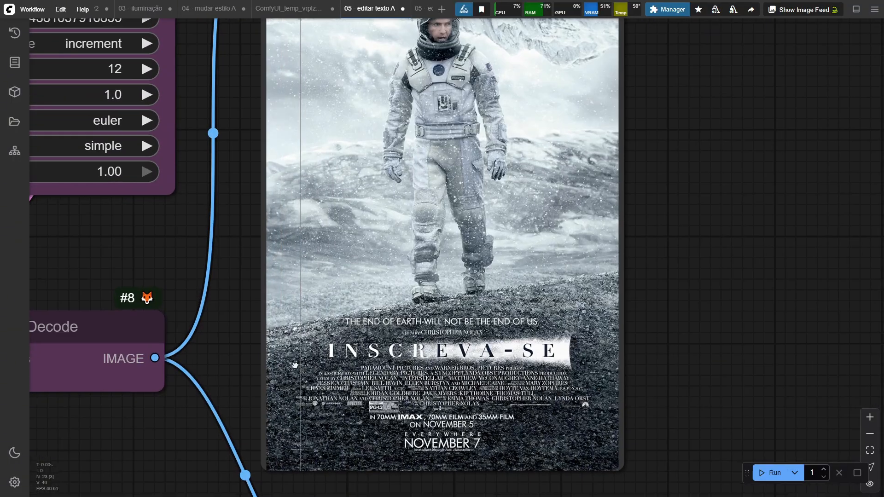
pyautogui.scroll(5, 295, 365)
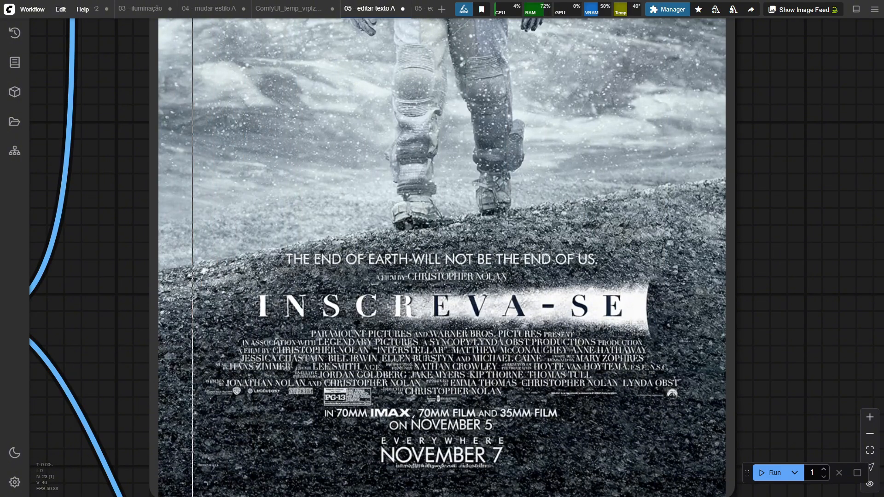
pyautogui.scroll(-10, 192, 325)
pyautogui.moveTo(129, 263); pyautogui.dragTo(644, 280)
pyautogui.moveTo(141, 231); pyautogui.dragTo(434, 231)
pyautogui.scroll(5, 356, 245)
pyautogui.moveTo(355, 244); pyautogui.dragTo(634, 276)
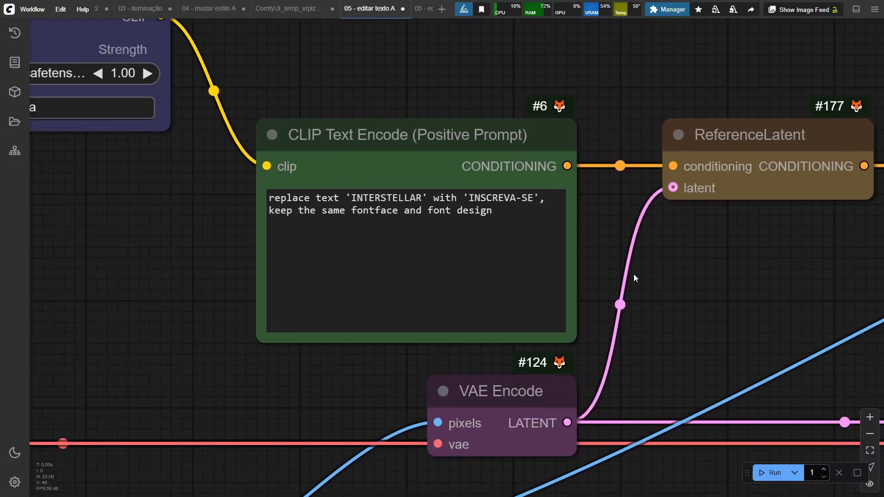
pyautogui.doubleClick(355, 197)
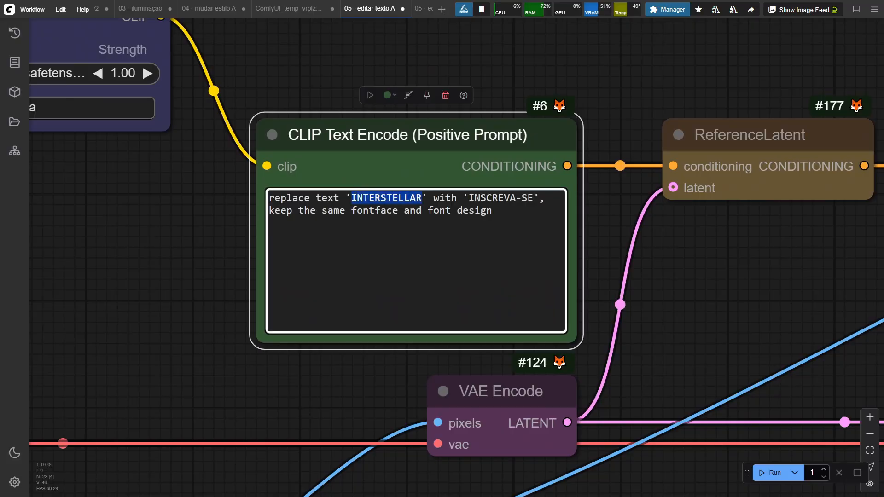
pyautogui.doubleClick(487, 199)
pyautogui.moveTo(487, 198); pyautogui.dragTo(524, 199)
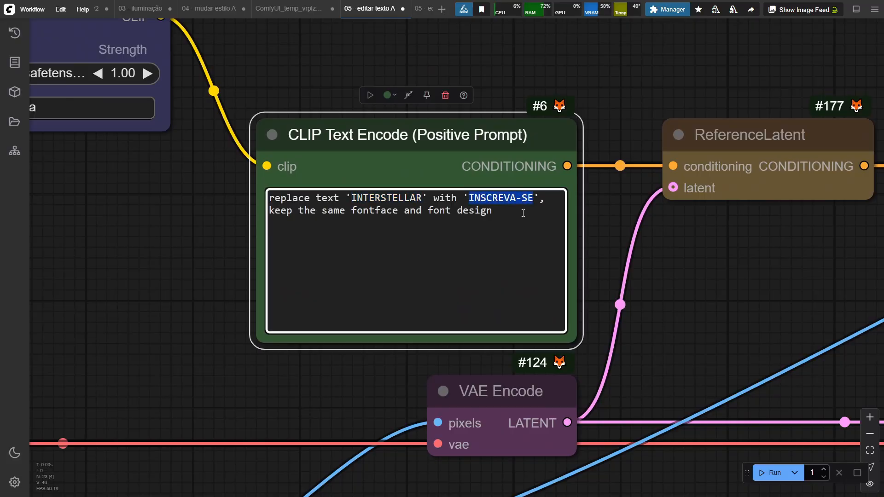
pyautogui.doubleClick(288, 212)
pyautogui.moveTo(288, 212); pyautogui.dragTo(480, 212)
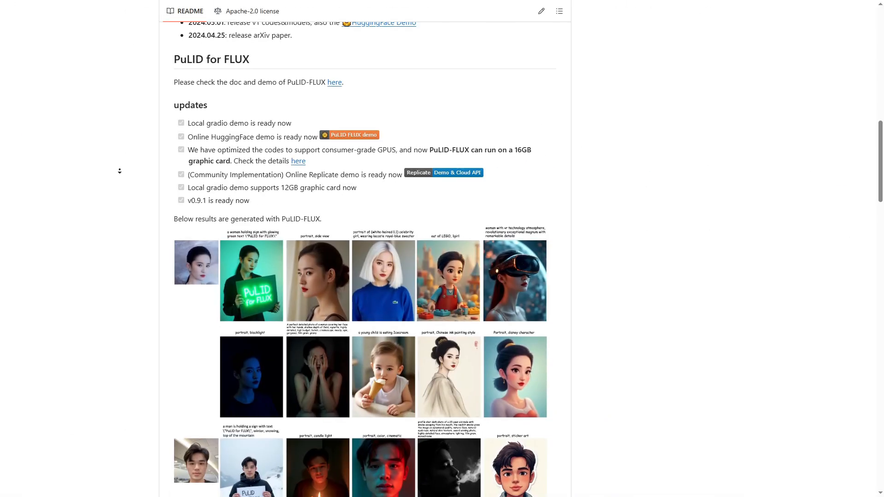
# - Look through the PuLID, DreamO and ACE++ project pages and their sample images
pyautogui.scroll(-3, 120, 174)
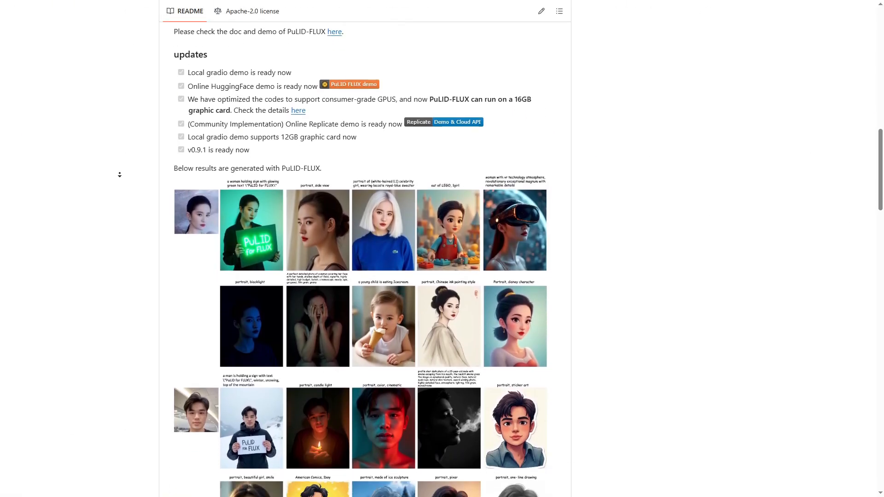
pyautogui.scroll(-3, 120, 174)
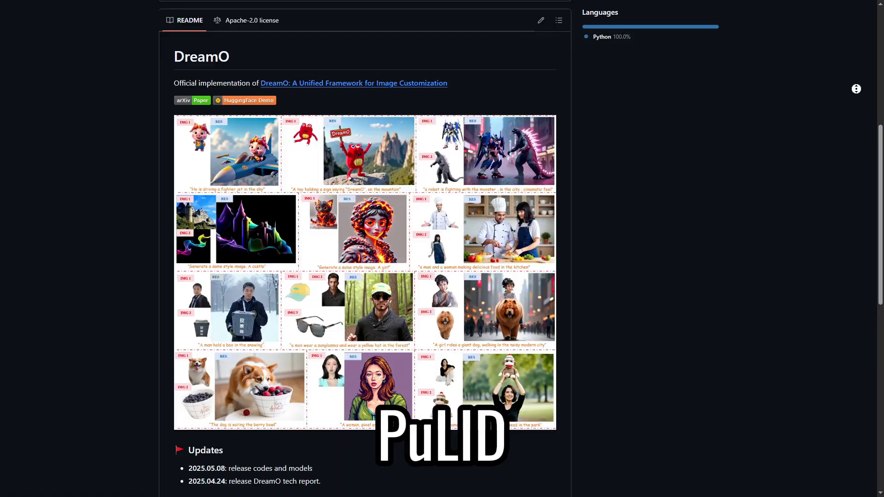
pyautogui.scroll(-2, 856, 89)
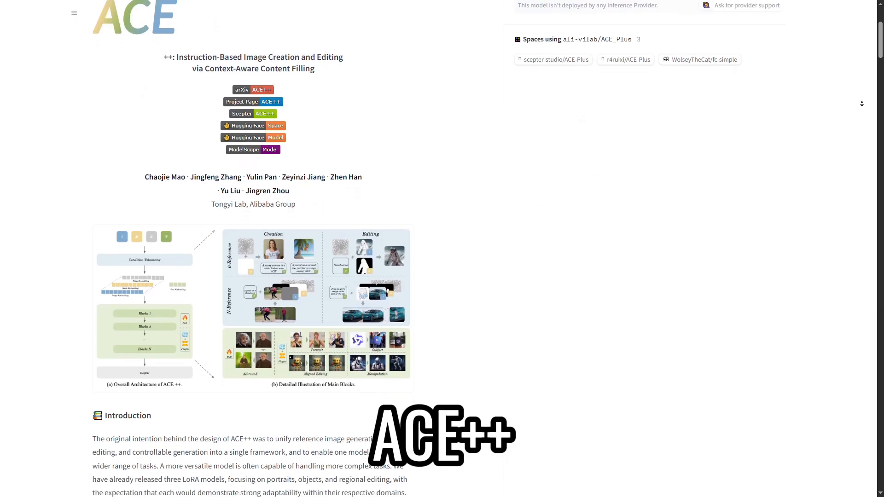
pyautogui.scroll(-2, 861, 104)
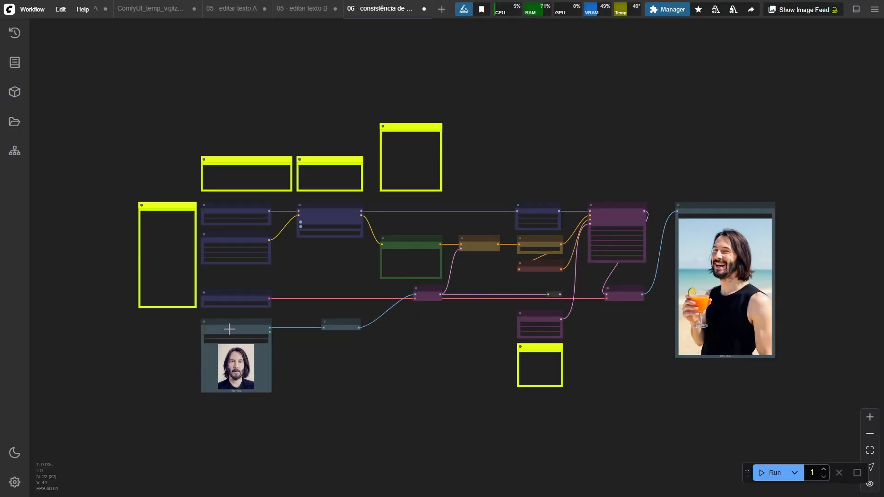
# - Move the Load Image node above Save Image in the 06 workflow and compare the reference portrait with the generated beach image
pyautogui.moveTo(229, 329); pyautogui.dragTo(709, 132)
pyautogui.scroll(2, 770, 210)
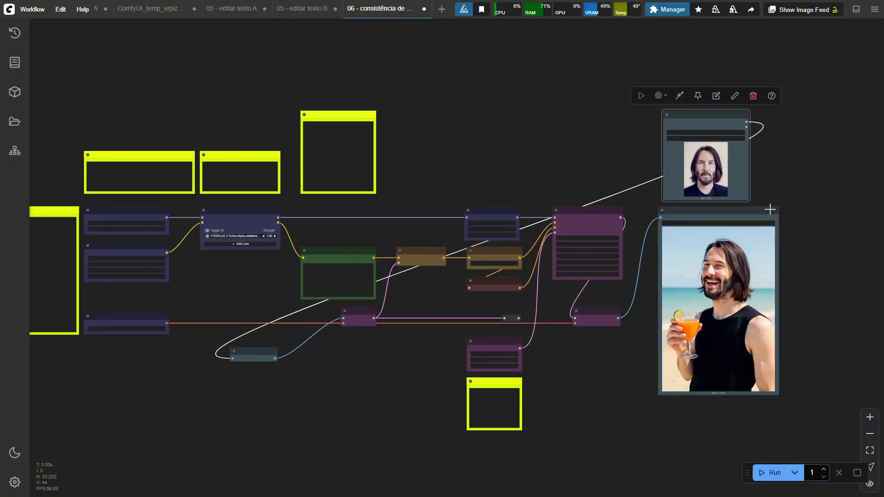
pyautogui.scroll(7, 770, 210)
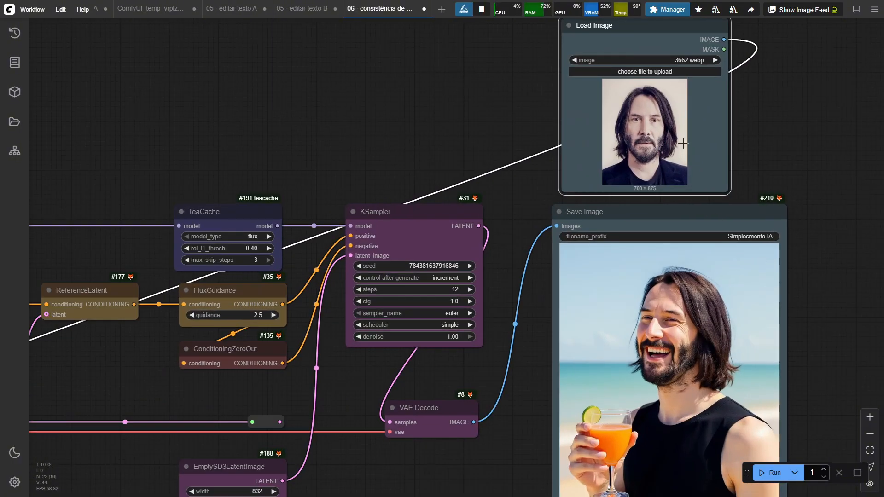
pyautogui.moveTo(684, 144); pyautogui.dragTo(400, 156)
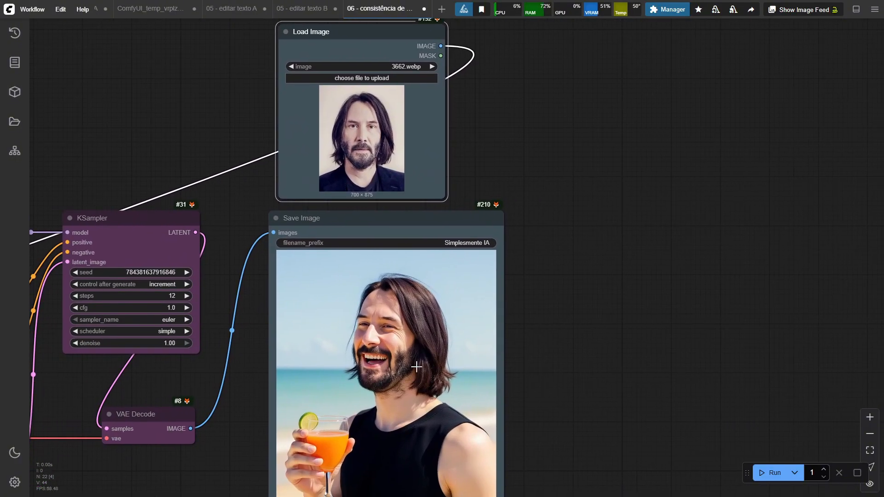
pyautogui.moveTo(417, 366); pyautogui.dragTo(417, 241)
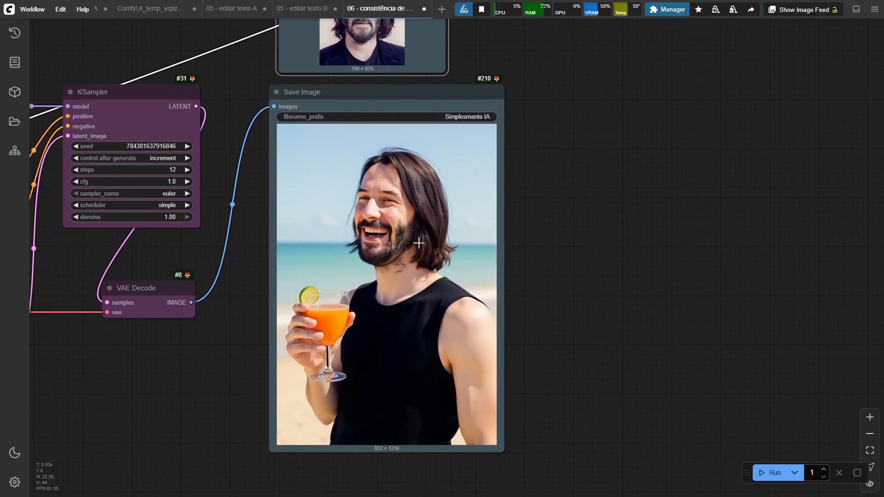
pyautogui.scroll(1, 418, 243)
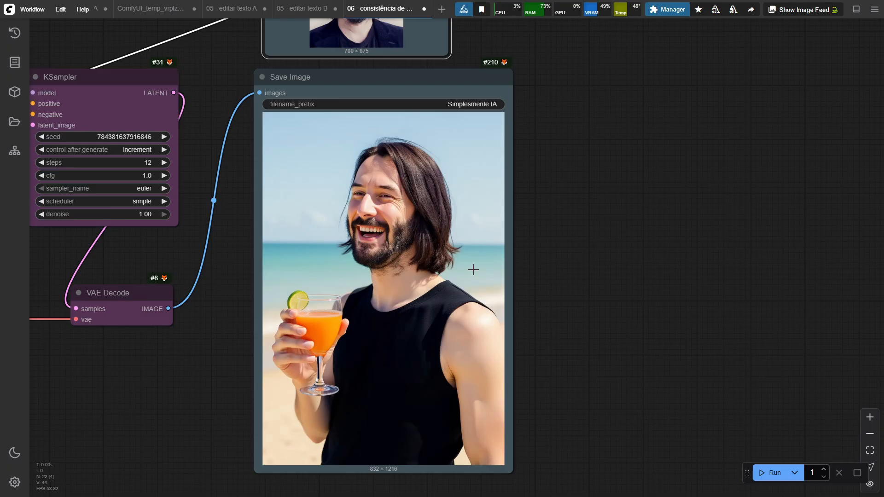
# - Examine the beach prompt in the 06 workflow, highlighting the phrase 'keep the character identity, profile shot'
pyautogui.scroll(-8, 474, 270)
pyautogui.moveTo(199, 291); pyautogui.dragTo(624, 263)
pyautogui.scroll(4, 528, 242)
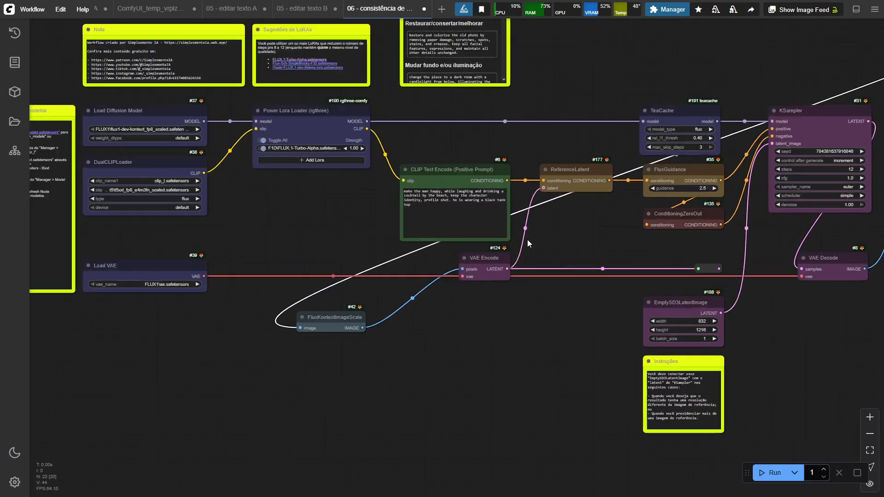
pyautogui.scroll(3, 527, 240)
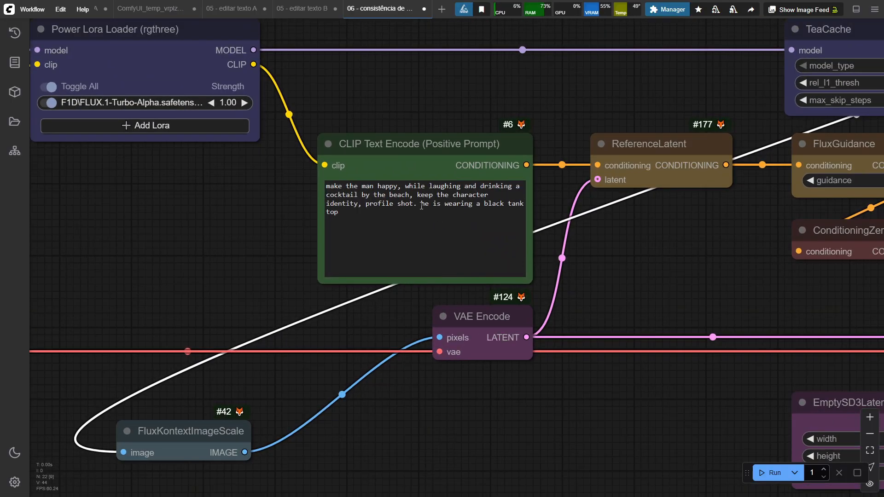
pyautogui.moveTo(417, 195); pyautogui.dragTo(414, 205)
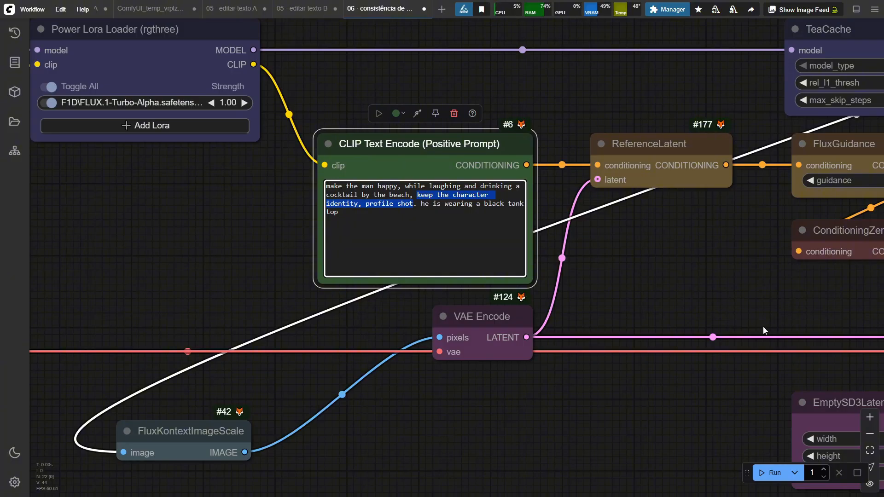
# - Examine the EmptySD3LatentImage node, its link to the KSampler's latent_image input and its width and height settings
pyautogui.moveTo(662, 284); pyautogui.dragTo(230, 129)
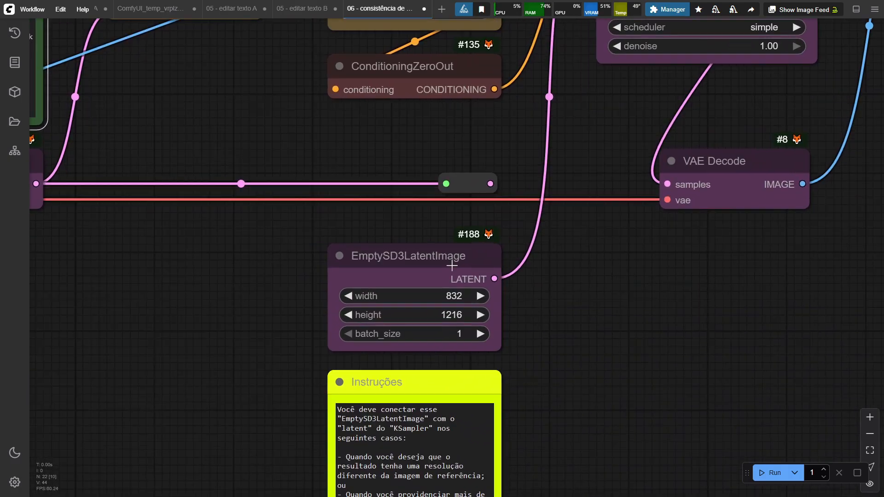
pyautogui.click(451, 265)
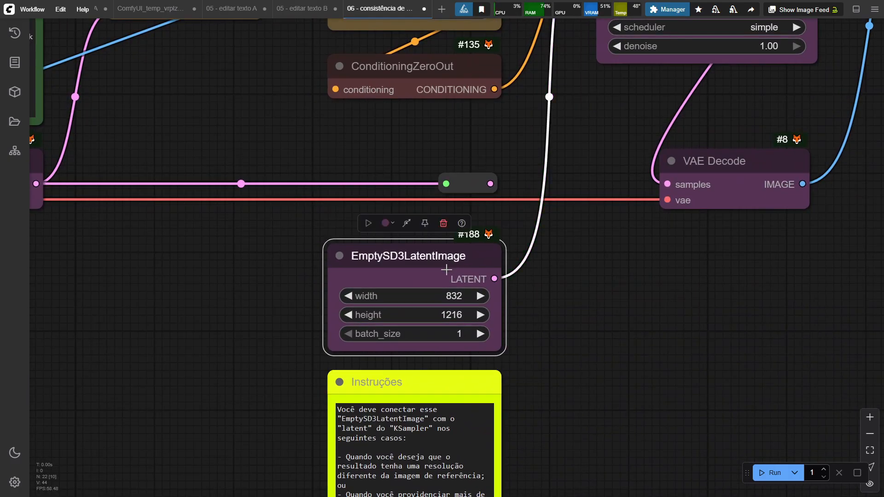
pyautogui.moveTo(570, 252); pyautogui.dragTo(491, 362)
pyautogui.moveTo(526, 28); pyautogui.dragTo(489, 101)
pyautogui.scroll(-2, 489, 101)
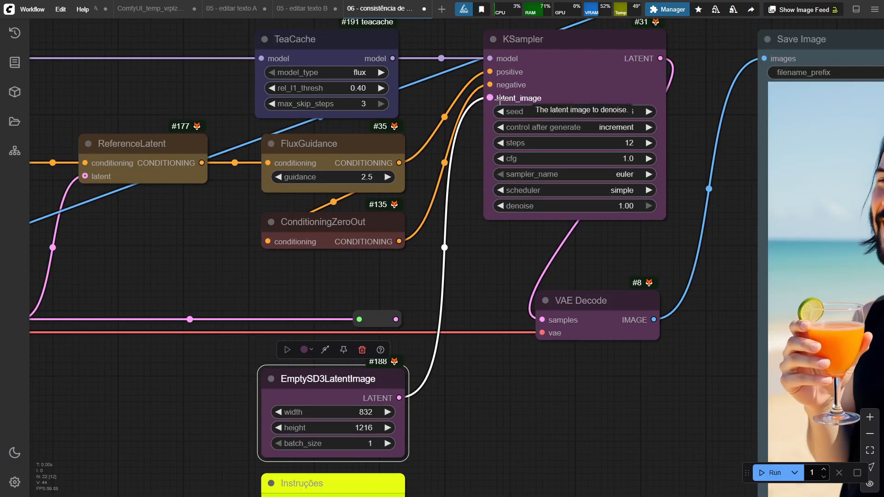
pyautogui.scroll(2, 355, 408)
pyautogui.moveTo(335, 381); pyautogui.dragTo(345, 253)
pyautogui.scroll(2, 343, 281)
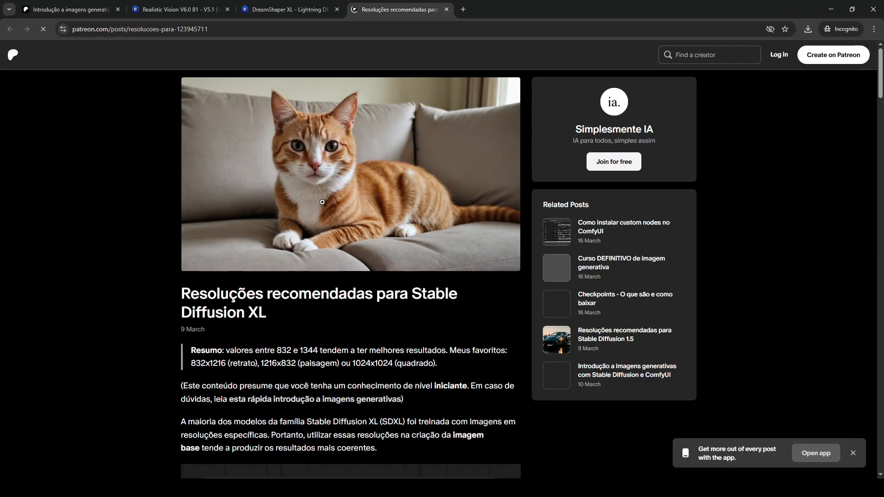
# - Switch to the Patreon post on recommended Stable Diffusion XL resolutions and read its summary
pyautogui.scroll(-1, 230, 327)
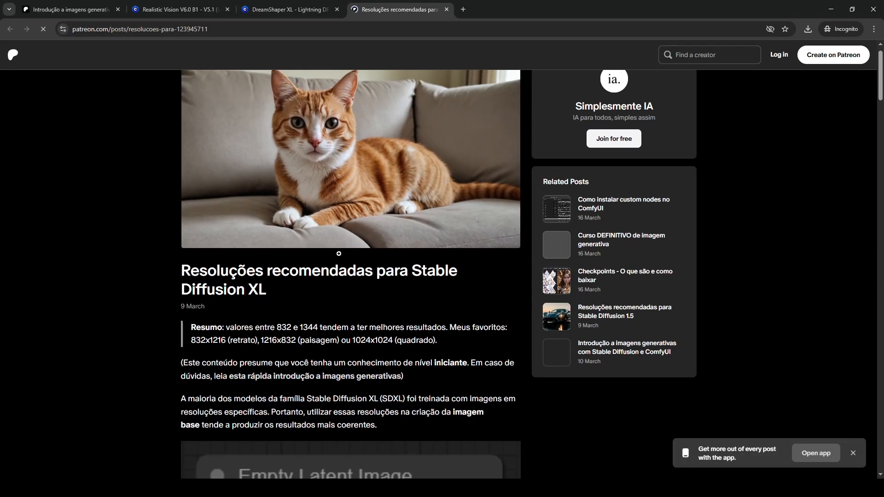
pyautogui.doubleClick(221, 318)
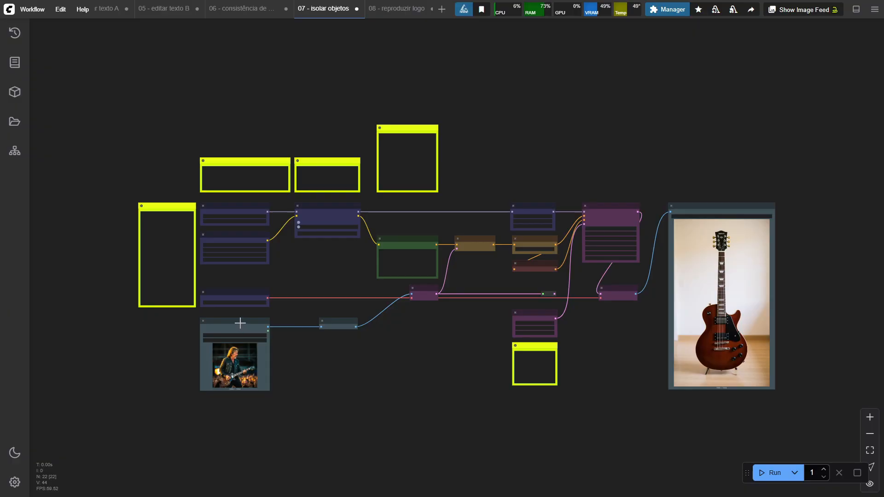
# - Move the Load Image node beside Save Image in 07 - isolar objetos and compare the guitarist photo with the isolated guitar
pyautogui.moveTo(239, 323); pyautogui.dragTo(623, 316)
pyautogui.scroll(15, 619, 341)
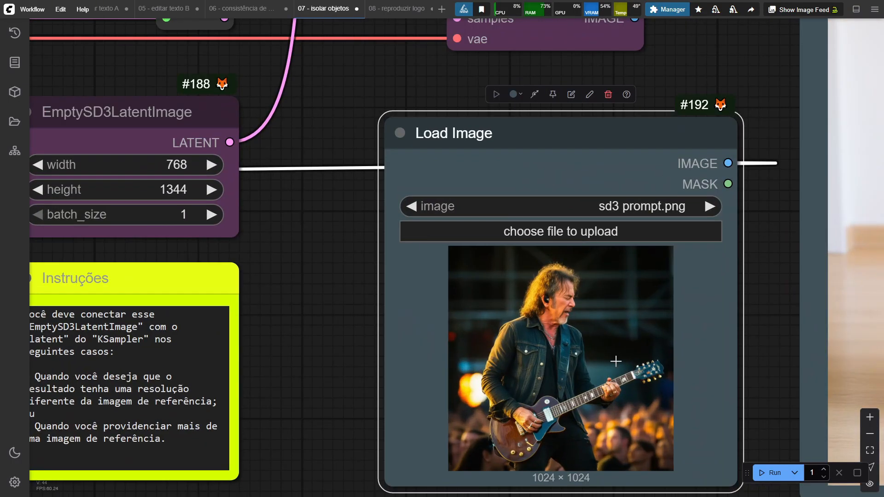
pyautogui.moveTo(616, 361); pyautogui.dragTo(585, 272)
pyautogui.scroll(2, 583, 274)
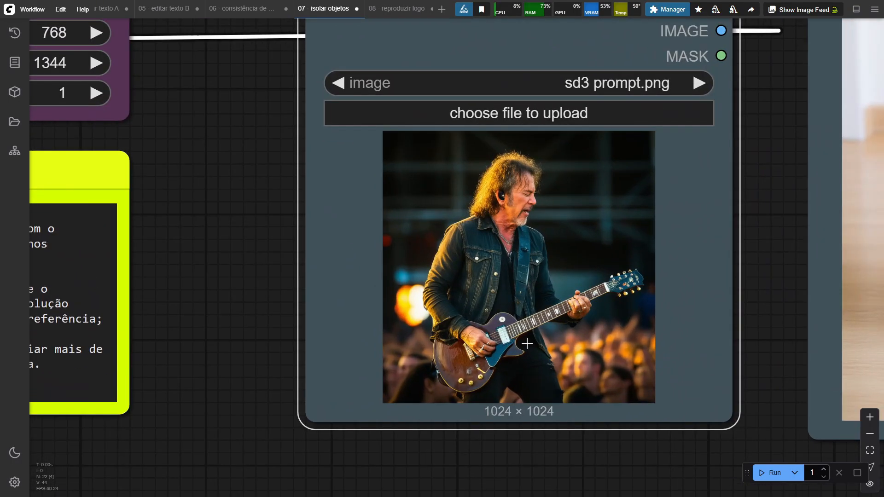
pyautogui.moveTo(703, 202); pyautogui.dragTo(212, 239)
pyautogui.scroll(-8, 507, 341)
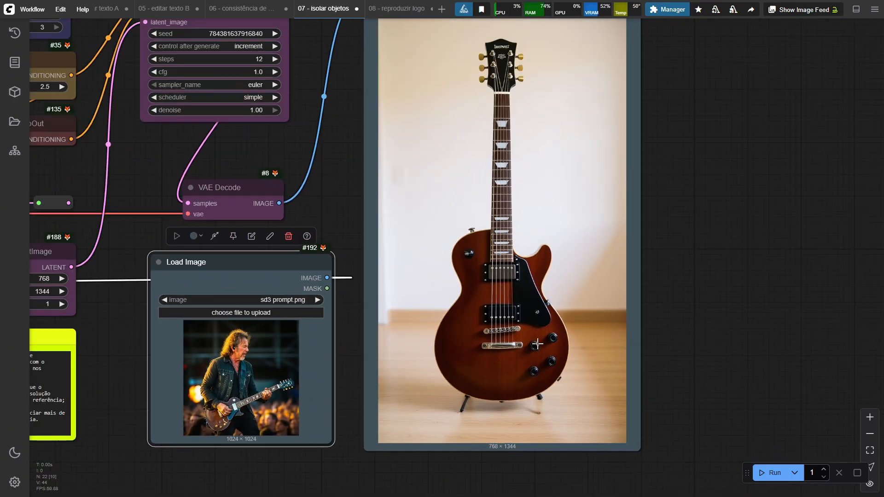
pyautogui.moveTo(609, 258); pyautogui.dragTo(604, 269)
pyautogui.click(269, 46)
pyautogui.click(269, 46)
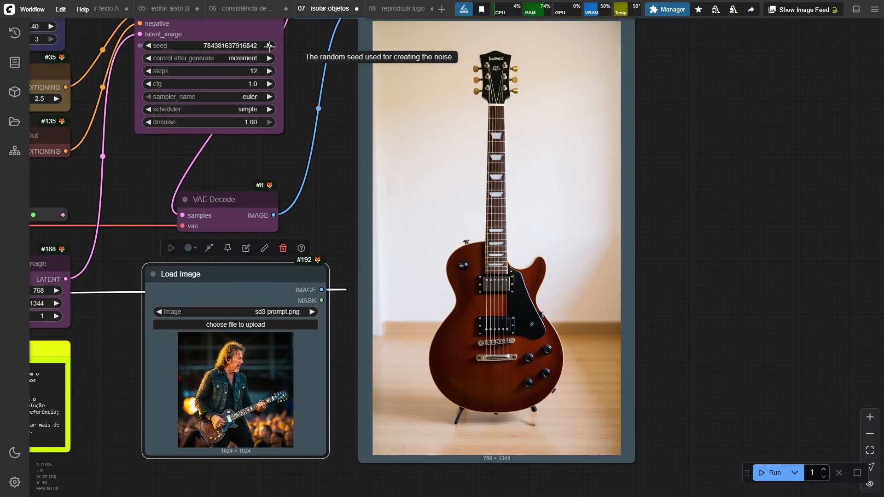
pyautogui.click(269, 45)
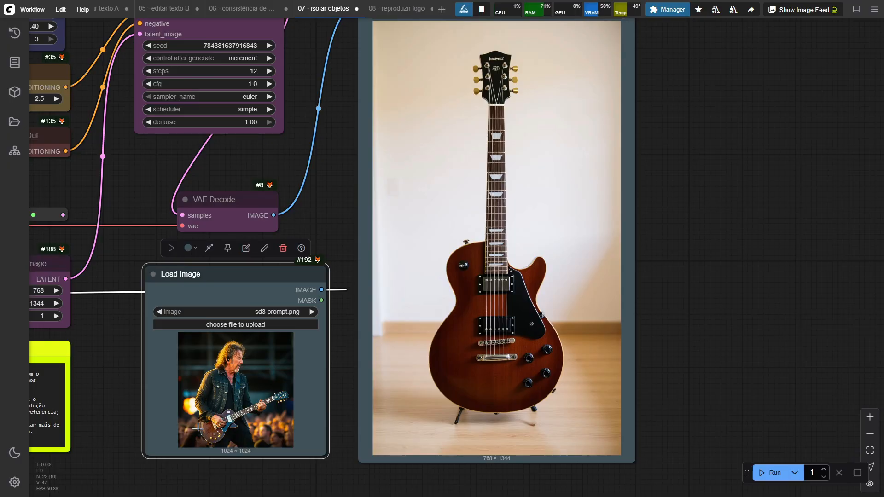
# - In 08 - reproduzir logo, move the Load Image node next to Save Image and compare the logo with the generated cap
pyautogui.click(396, 8)
pyautogui.moveTo(352, 325); pyautogui.dragTo(637, 210)
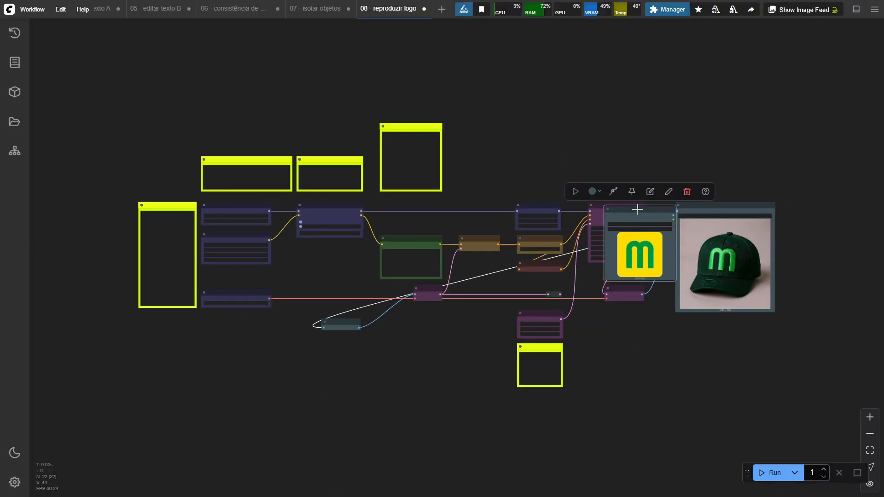
pyautogui.click(870, 450)
pyautogui.moveTo(676, 304); pyautogui.dragTo(473, 258)
pyautogui.scroll(-5, 553, 274)
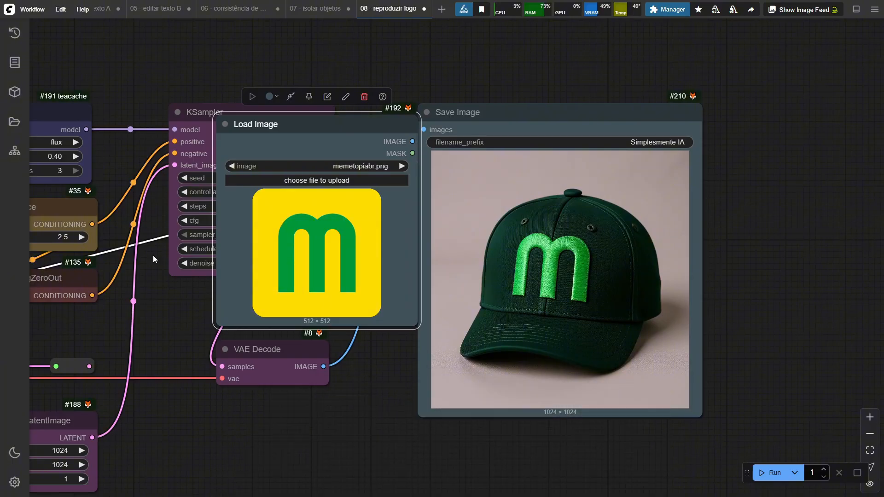
# - Examine the logo prompt, highlighting 'put the logo embroided on a cap,', and look over the guidance and latent size nodes
pyautogui.moveTo(153, 255); pyautogui.dragTo(863, 258)
pyautogui.scroll(4, 237, 272)
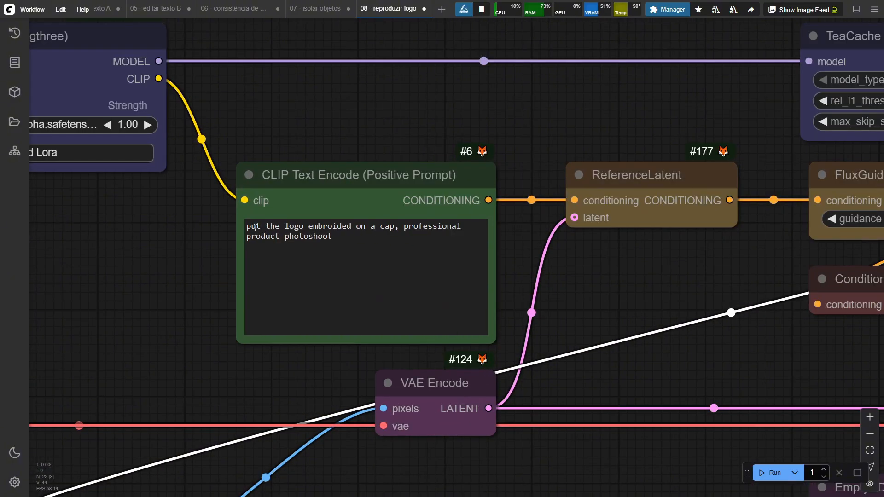
pyautogui.moveTo(255, 227); pyautogui.dragTo(394, 229)
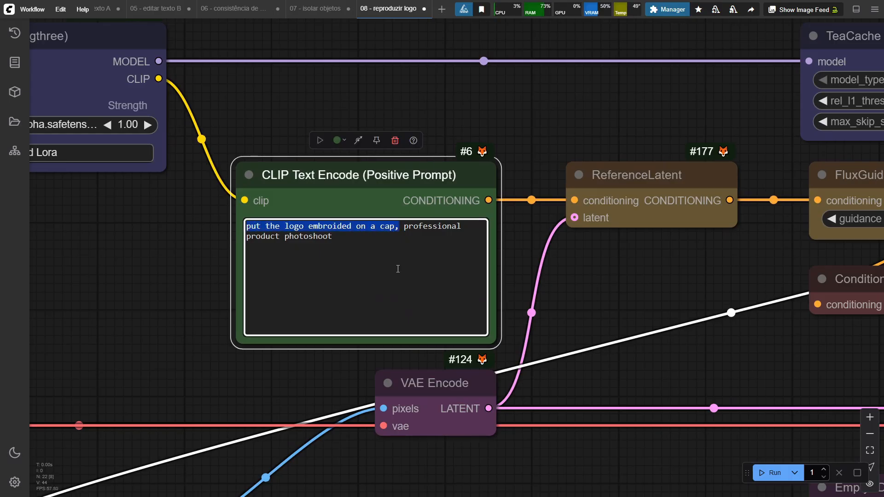
pyautogui.moveTo(585, 231); pyautogui.dragTo(573, 238)
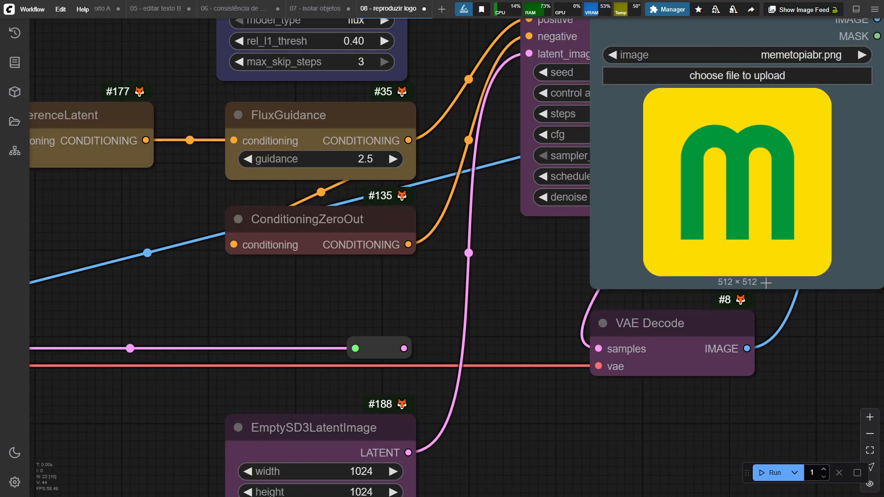
pyautogui.scroll(2, 296, 328)
pyautogui.moveTo(223, 327); pyautogui.dragTo(296, 327)
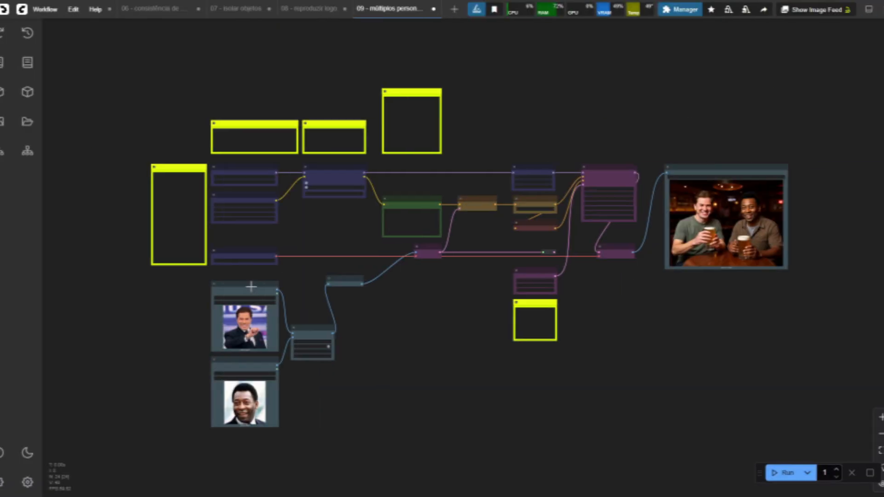
# - Move both Load Image nodes above Save Image in the 09 workflow and compare the two portraits with the generated bar scene
pyautogui.moveTo(236, 286); pyautogui.dragTo(678, 95)
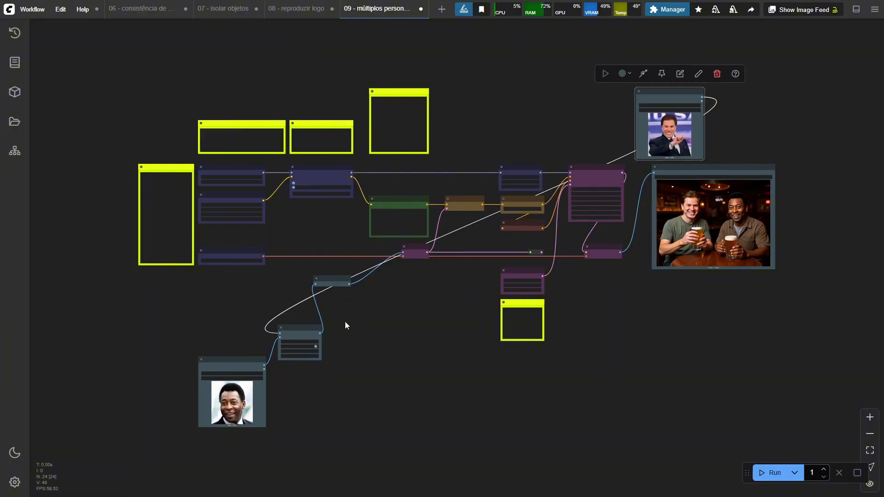
pyautogui.moveTo(240, 366); pyautogui.dragTo(751, 96)
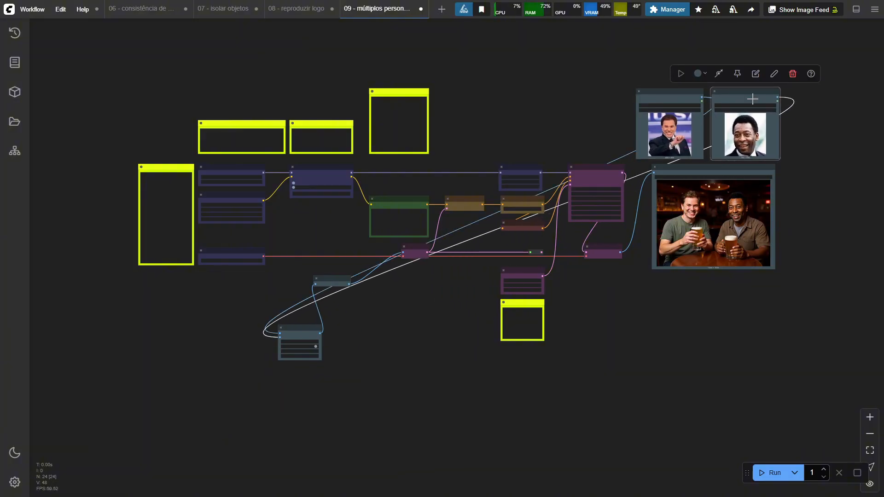
pyautogui.scroll(5, 759, 203)
pyautogui.scroll(2, 758, 204)
pyautogui.moveTo(755, 204); pyautogui.dragTo(432, 281)
pyautogui.scroll(3, 358, 285)
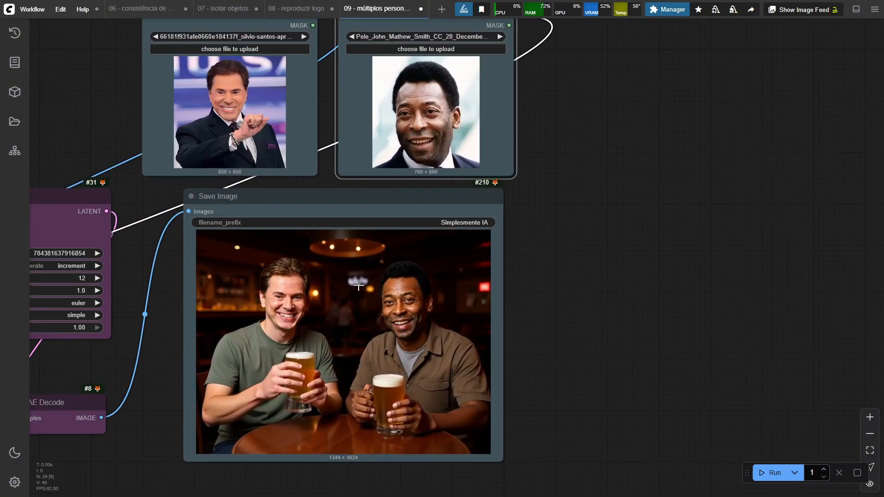
pyautogui.moveTo(345, 300); pyautogui.dragTo(349, 314)
pyautogui.scroll(1, 351, 315)
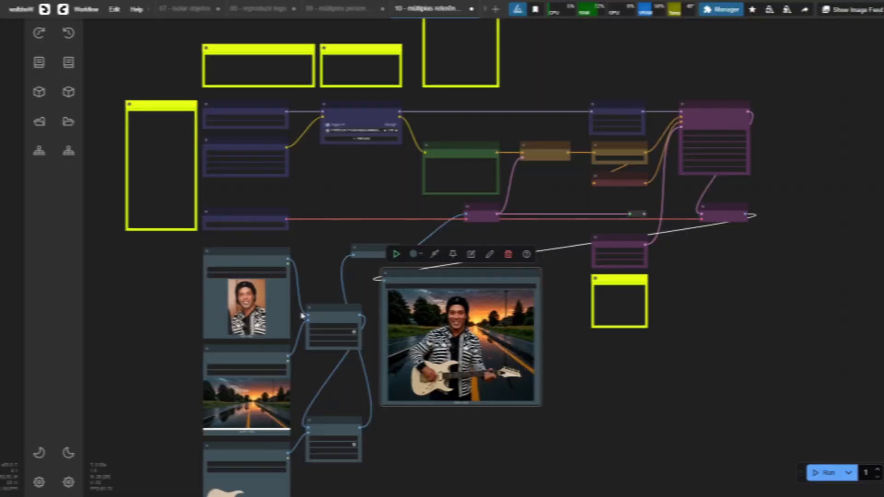
# - Examine the three reference images and the two Image Stitch nodes combining them in the 10 workflow
pyautogui.scroll(4, 403, 267)
pyautogui.moveTo(265, 330); pyautogui.dragTo(255, 151)
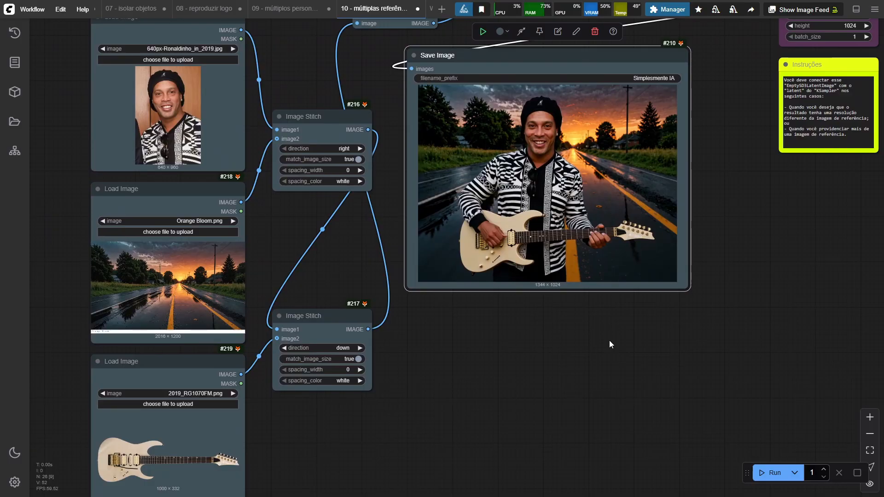
pyautogui.click(329, 118)
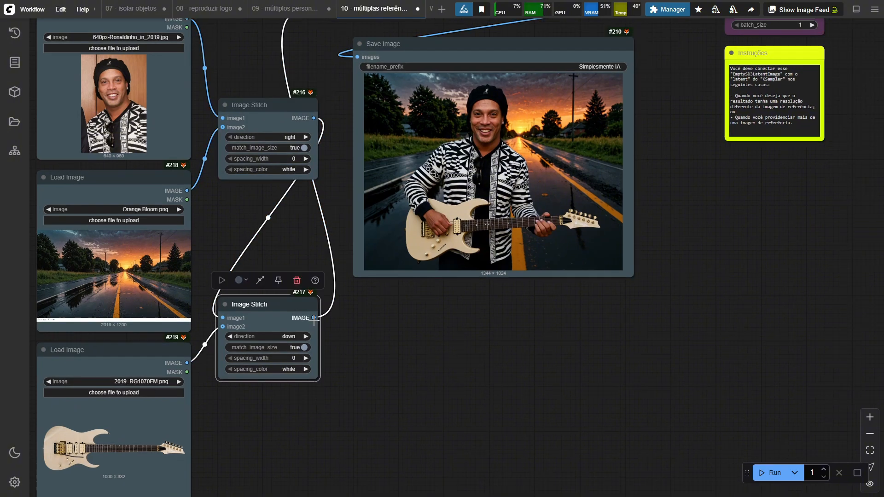
# - Add a Preview Image node to the output of the second Image Stitch and run the workflow
pyautogui.moveTo(314, 318); pyautogui.dragTo(364, 339)
pyautogui.click(386, 412)
pyautogui.hotkey('ctrl', 'Return')
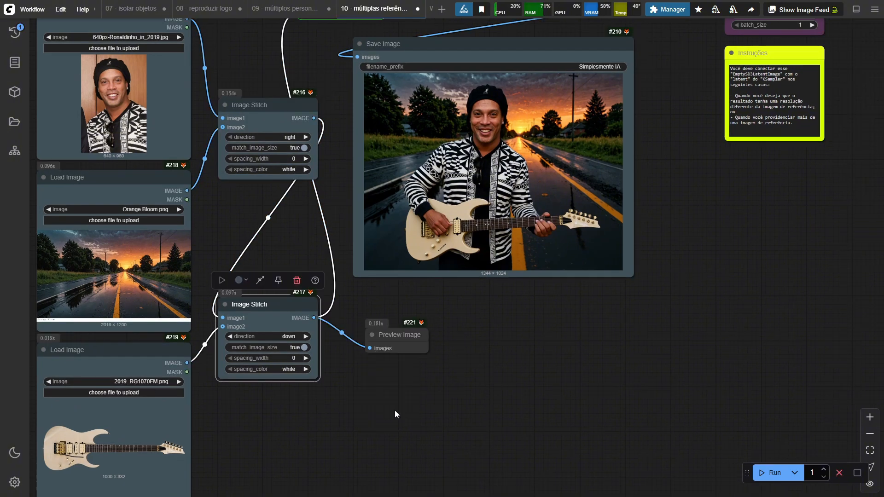
# - Reposition and enlarge the Preview Image node below Save Image and inspect the stitched reference image
pyautogui.moveTo(395, 410); pyautogui.dragTo(391, 392)
pyautogui.moveTo(424, 434); pyautogui.dragTo(560, 477)
pyautogui.scroll(7, 468, 408)
pyautogui.moveTo(472, 402); pyautogui.dragTo(415, 291)
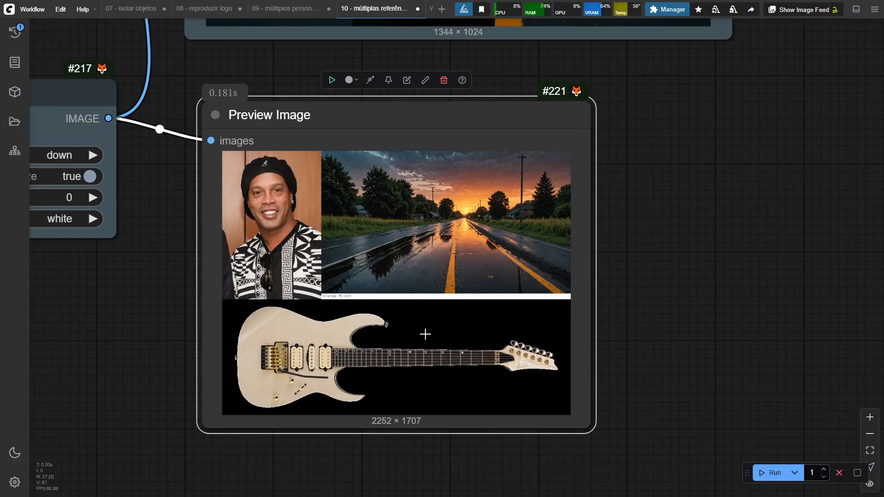
# - Inspect the generated image of the man playing guitar on the road against the stitched references
pyautogui.scroll(-10, 425, 334)
pyautogui.scroll(3, 518, 279)
pyautogui.scroll(8, 426, 250)
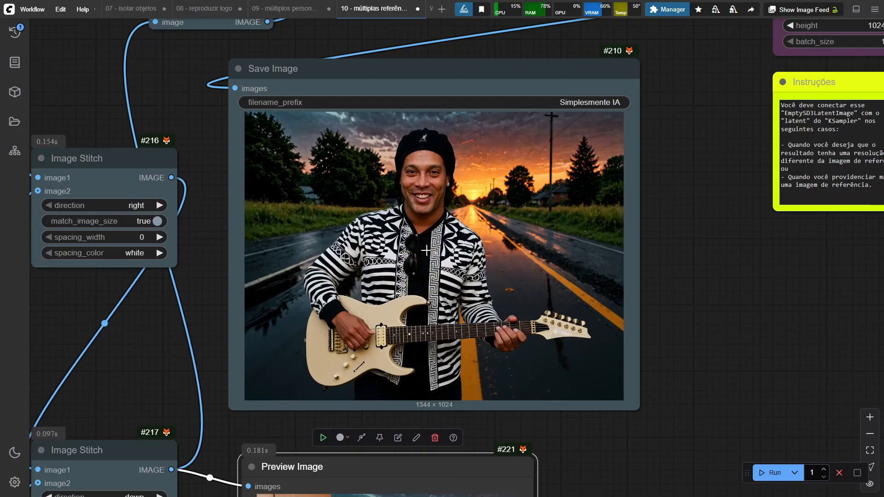
pyautogui.scroll(2, 426, 250)
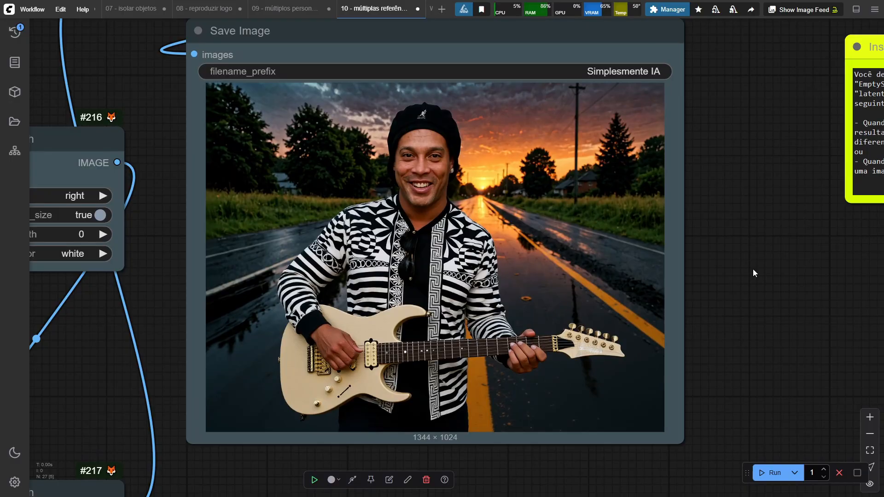
# - Examine the multi-reference prompt 'the person is playing the electric guitar, on the road background.'
pyautogui.scroll(-10, 752, 269)
pyautogui.moveTo(664, 151); pyautogui.dragTo(453, 345)
pyautogui.scroll(2, 442, 332)
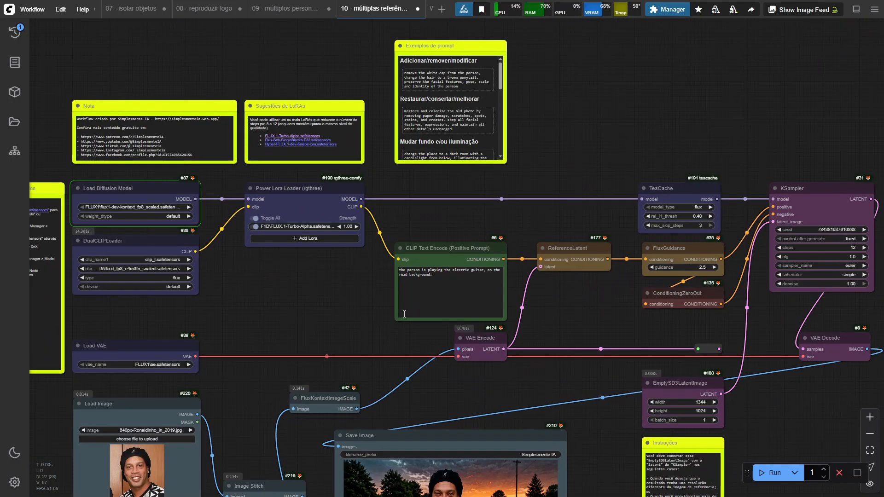
pyautogui.scroll(7, 571, 343)
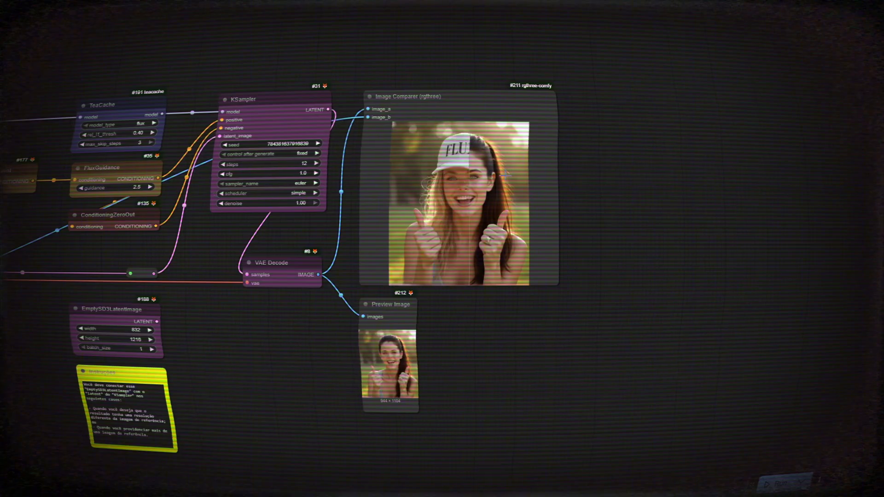
# - Review the before-and-after comparisons for the cap removal, old photo restoration and lighting change workflows
pyautogui.scroll(10, 580, 185)
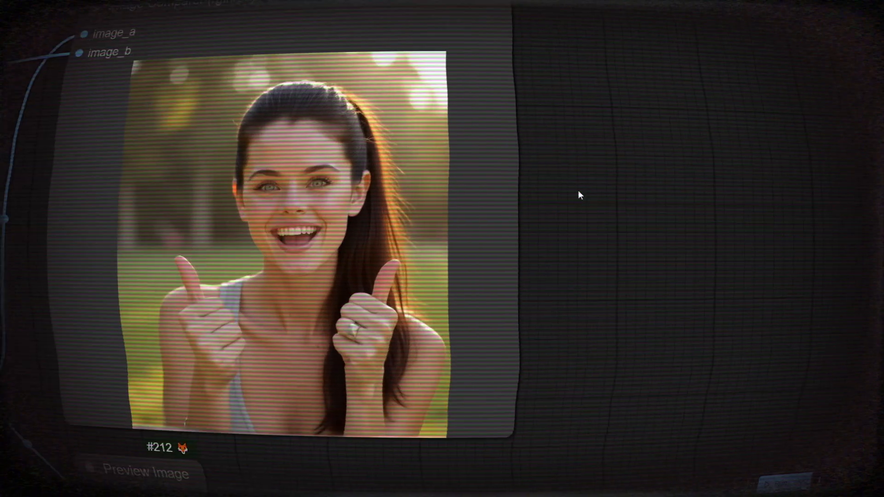
pyautogui.moveTo(552, 202); pyautogui.dragTo(666, 217)
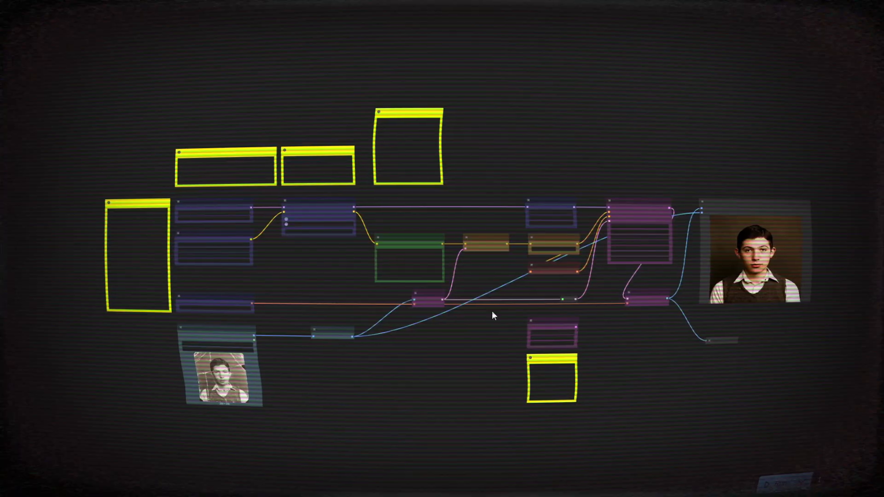
pyautogui.scroll(6, 809, 262)
pyautogui.scroll(8, 809, 261)
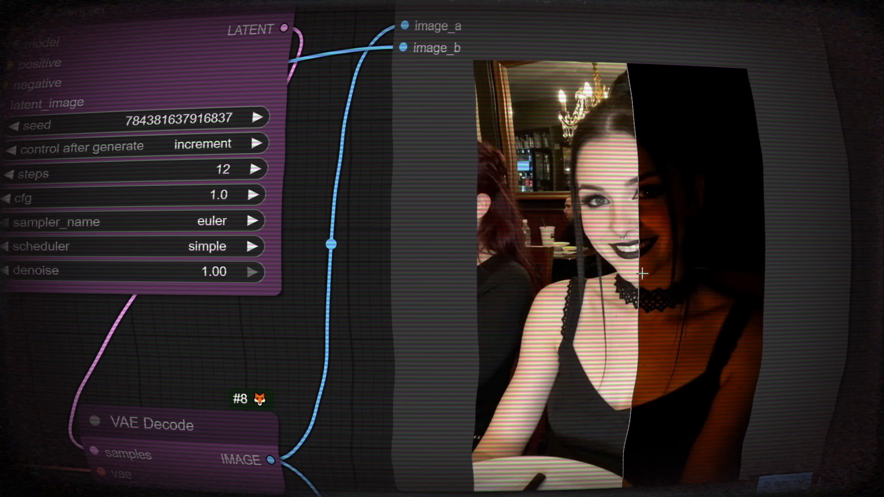
# - Review the relighting comparison and compare the character-consistency, two-person and stitched multi-reference results with their source images
pyautogui.moveTo(791, 266); pyautogui.dragTo(602, 256)
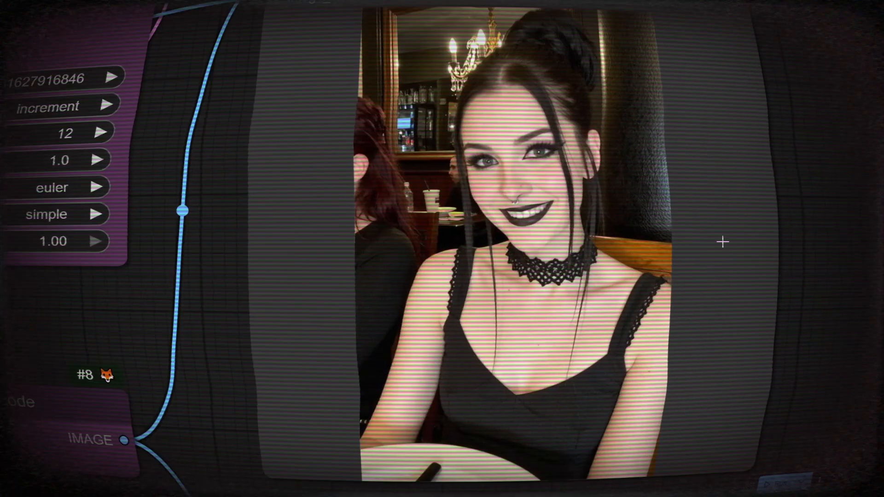
pyautogui.moveTo(723, 242); pyautogui.dragTo(630, 284)
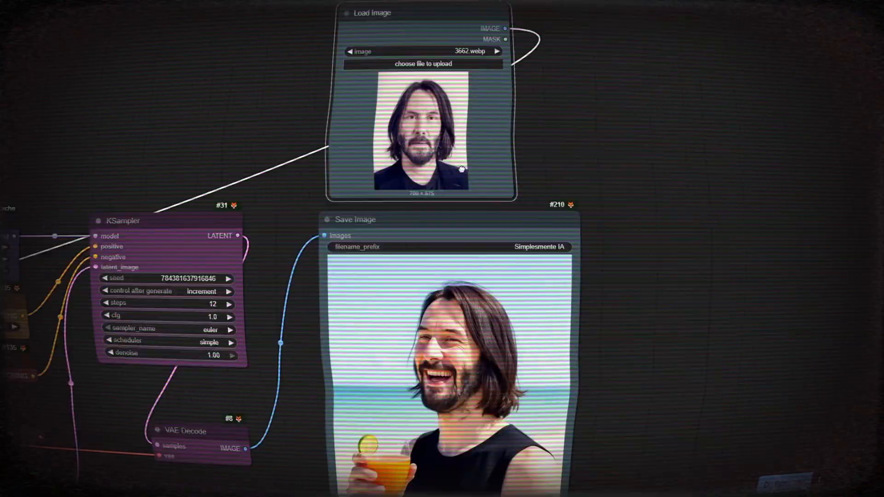
pyautogui.moveTo(461, 170); pyautogui.dragTo(393, 165)
pyautogui.moveTo(413, 380); pyautogui.dragTo(416, 241)
pyautogui.scroll(1, 416, 241)
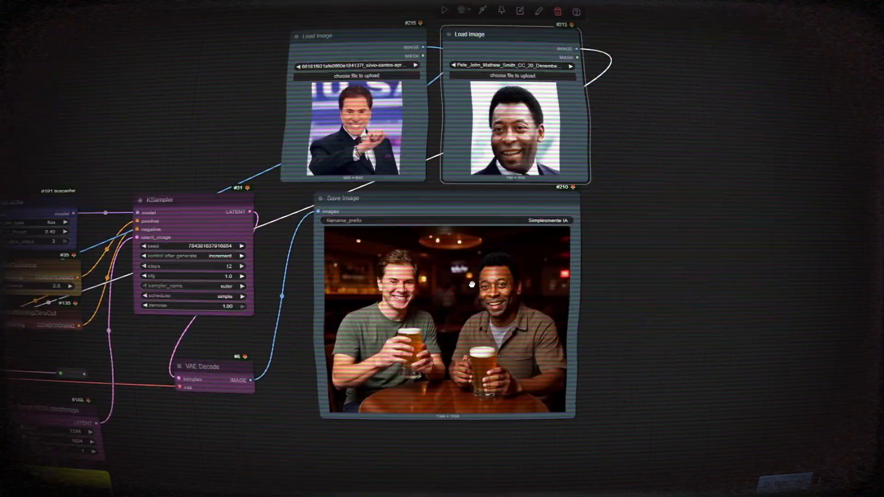
pyautogui.scroll(5, 341, 322)
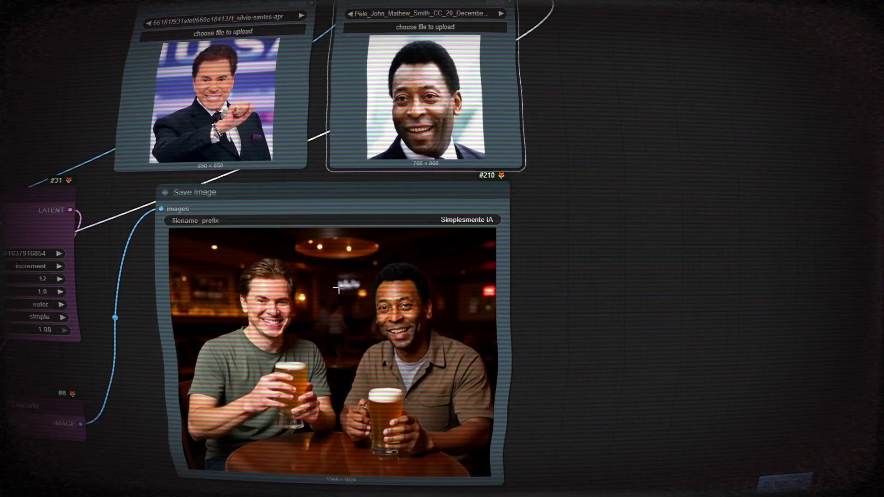
pyautogui.scroll(-4, 341, 322)
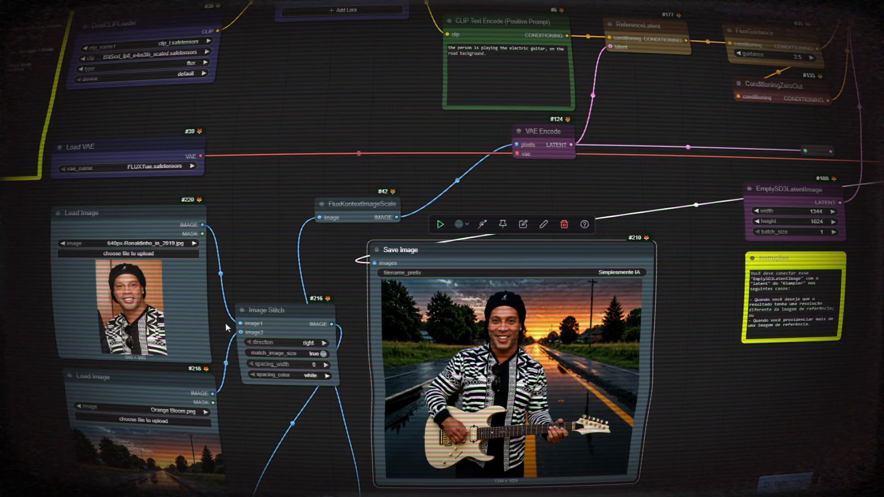
pyautogui.scroll(5, 271, 222)
pyautogui.moveTo(270, 222); pyautogui.dragTo(234, 141)
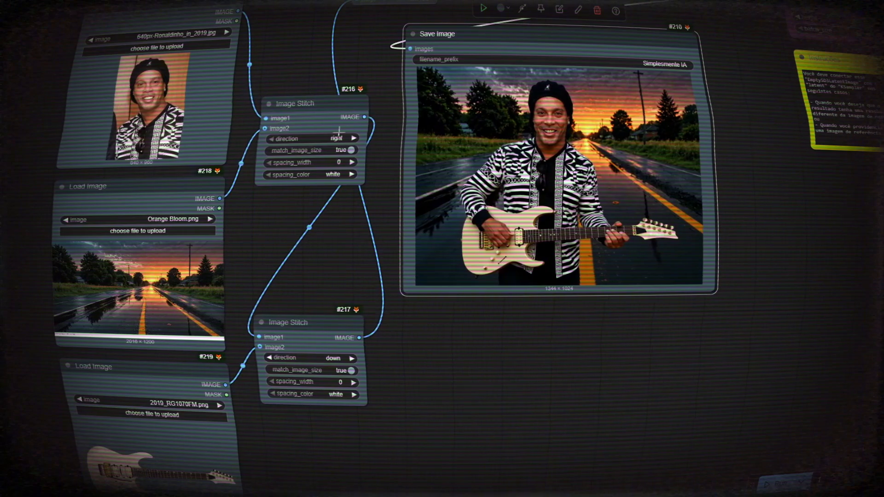